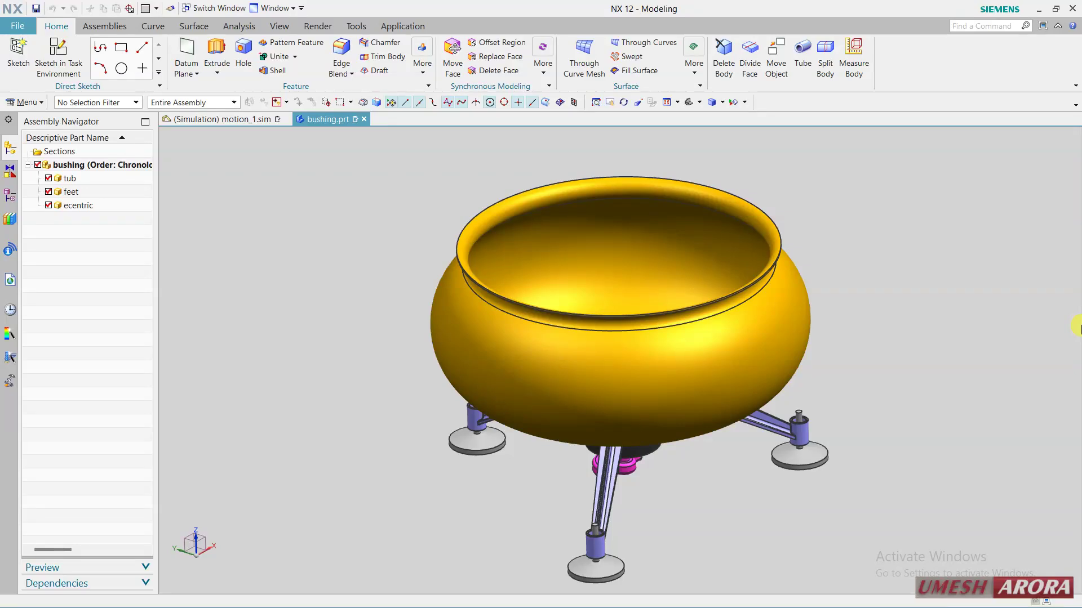
# Step: Inspect the assembly: orbit underneath, hide and reshow the tub, and highlight the feet and eccentric
pyautogui.moveTo(842, 308); pyautogui.dragTo(844, 276, button='middle')
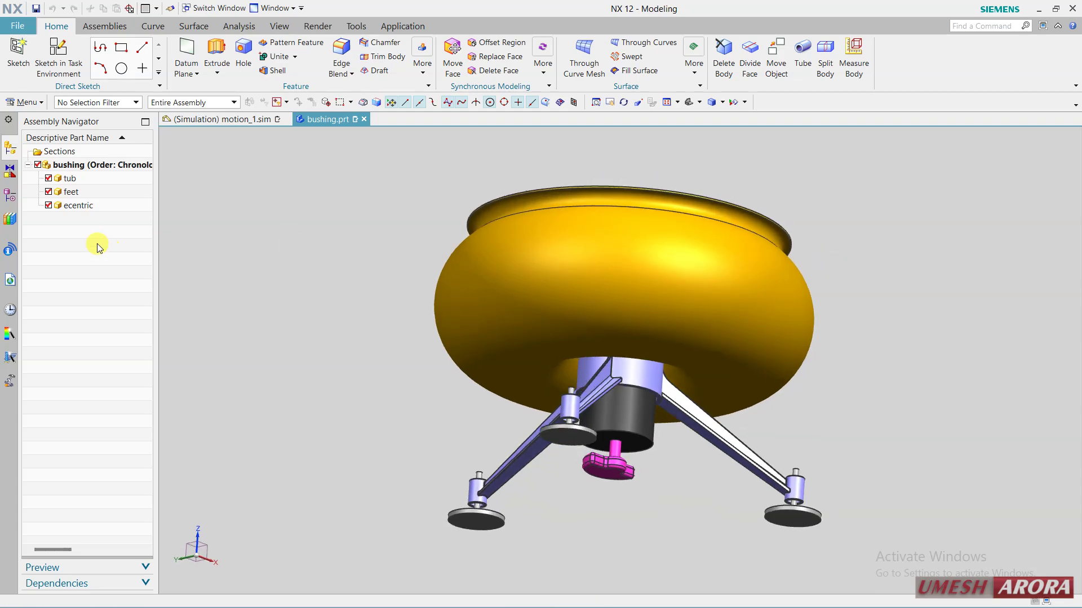
pyautogui.click(70, 179)
pyautogui.click(49, 179)
pyautogui.click(50, 179)
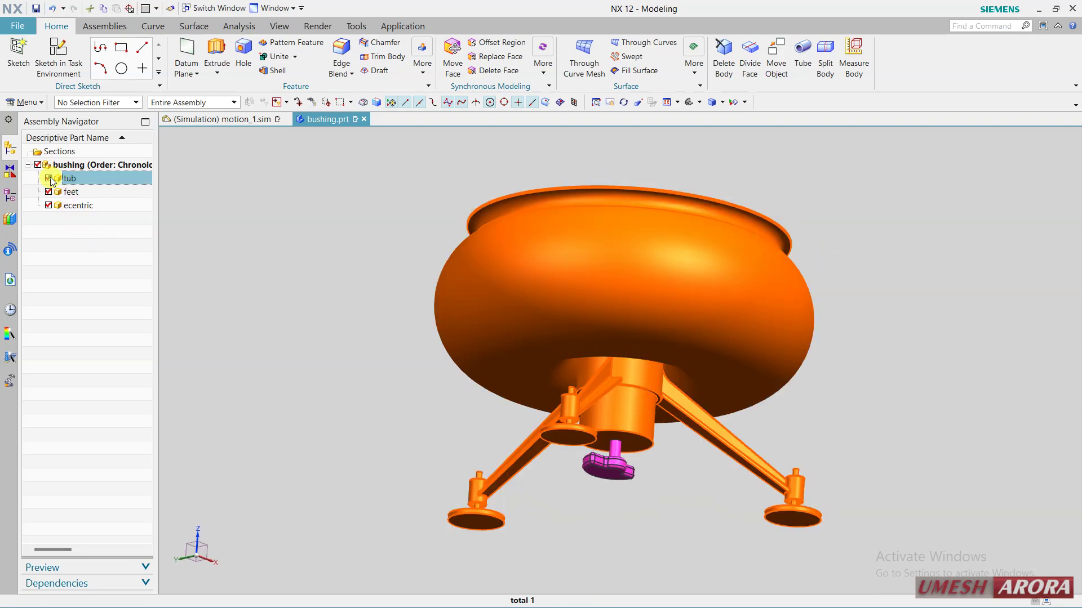
pyautogui.moveTo(416, 273); pyautogui.dragTo(405, 299, button='middle')
pyautogui.click(96, 230)
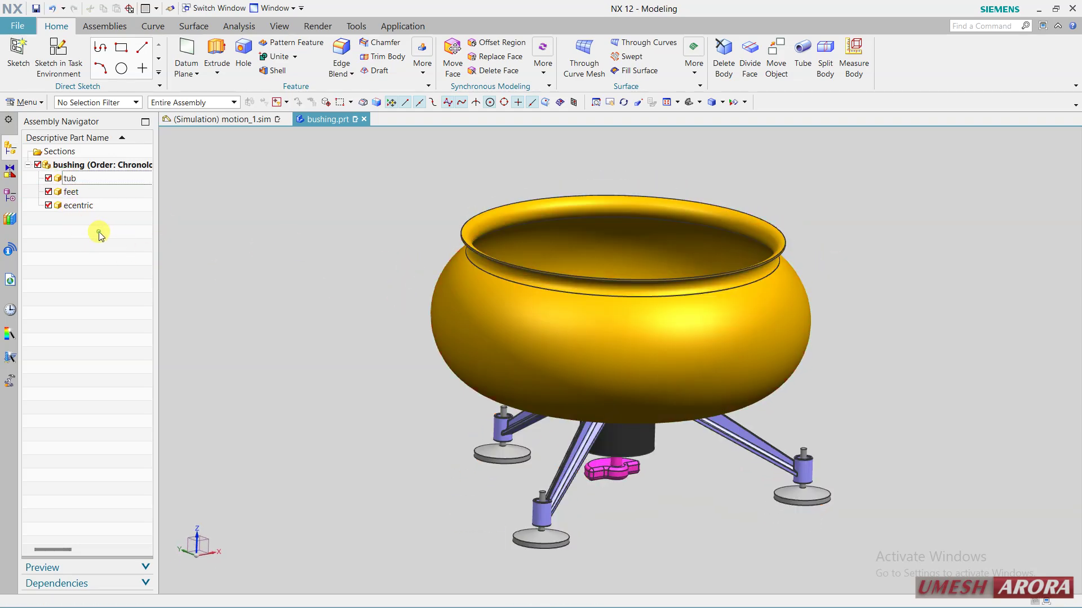
pyautogui.click(68, 194)
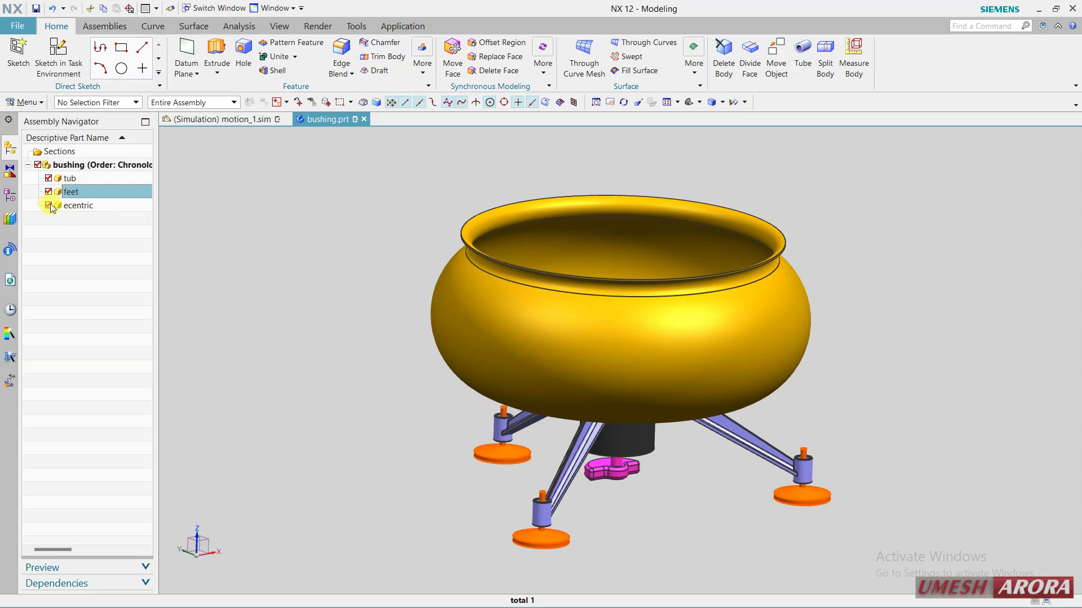
pyautogui.click(70, 206)
pyautogui.moveTo(304, 326); pyautogui.dragTo(289, 298, button='middle')
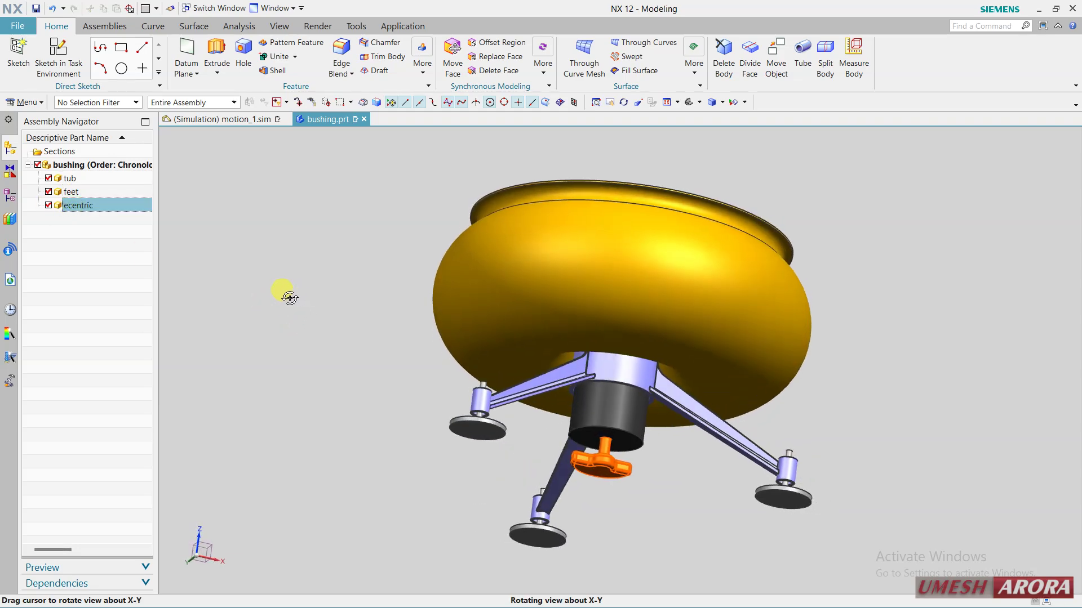
pyautogui.moveTo(386, 323); pyautogui.dragTo(424, 333, button='middle')
# Step: Switch to Motion and create the Dynamics simulation bushing_motion1 with the default name
pyautogui.click(407, 24)
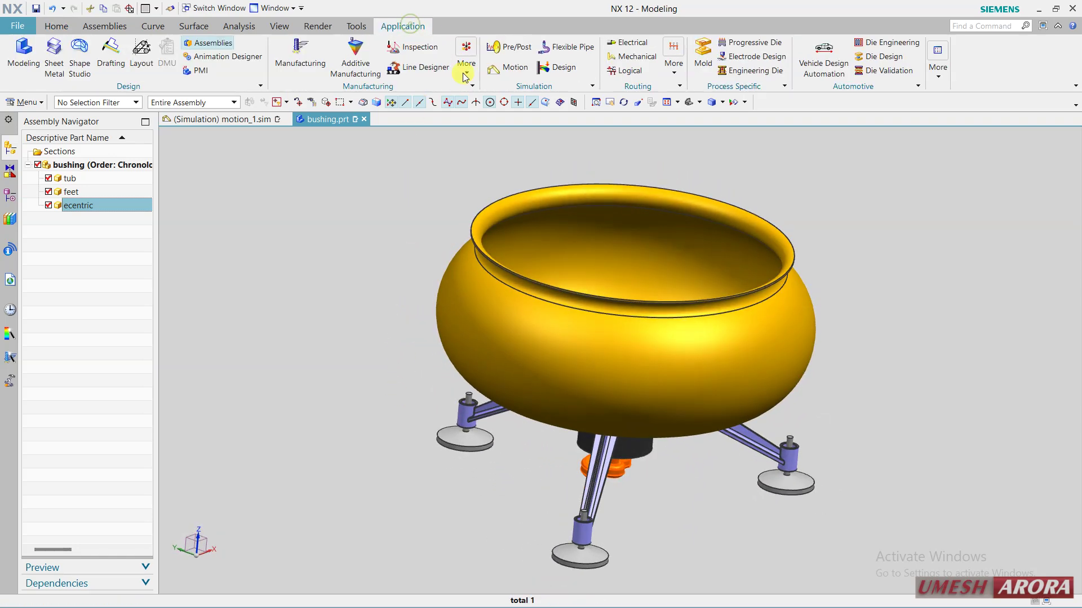
pyautogui.click(510, 68)
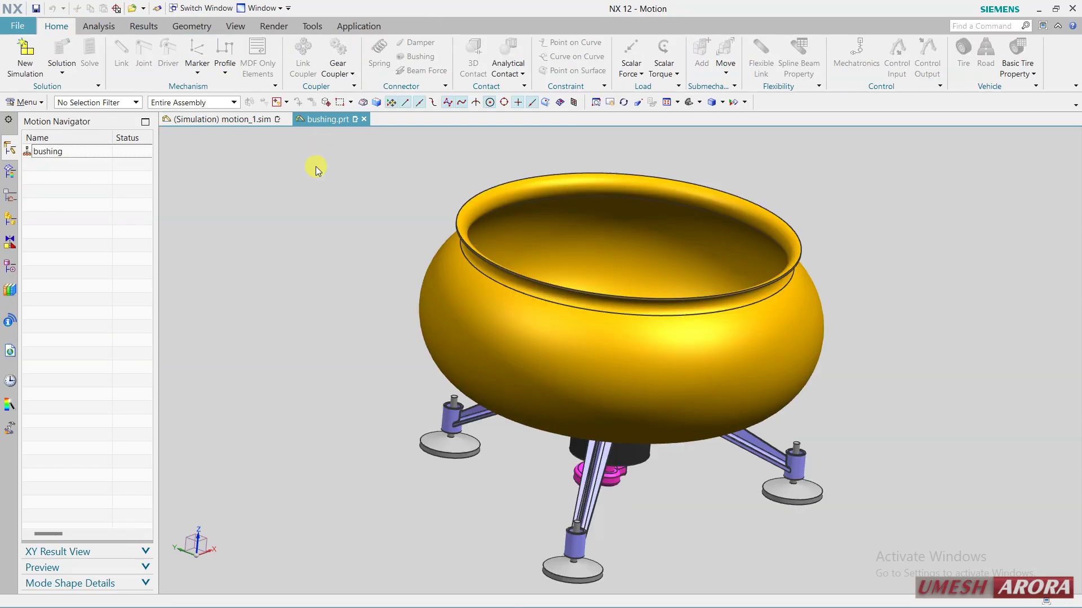
pyautogui.click(26, 59)
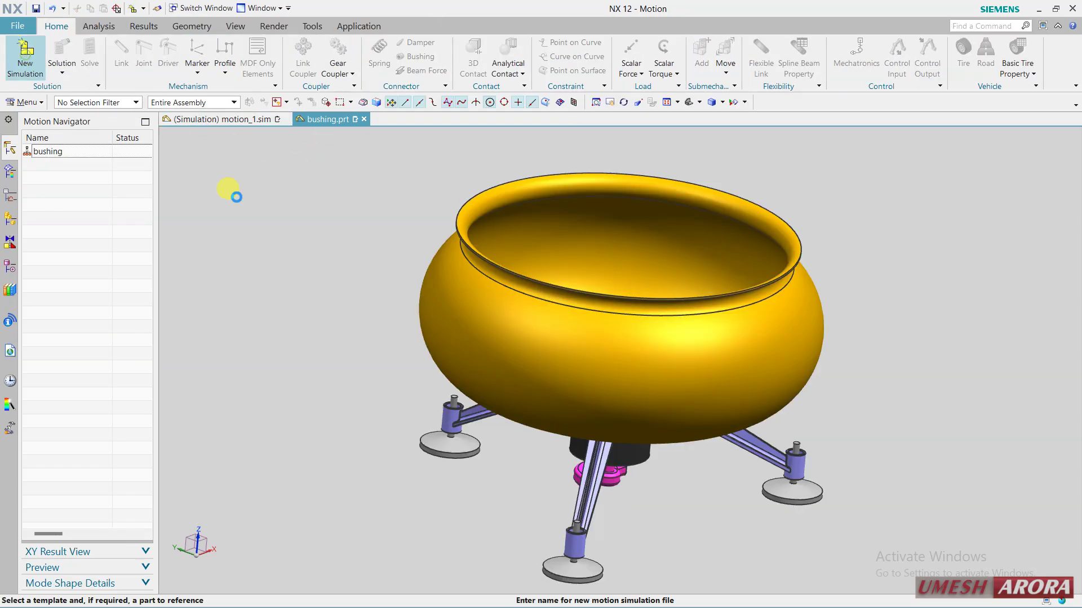
pyautogui.click(692, 472)
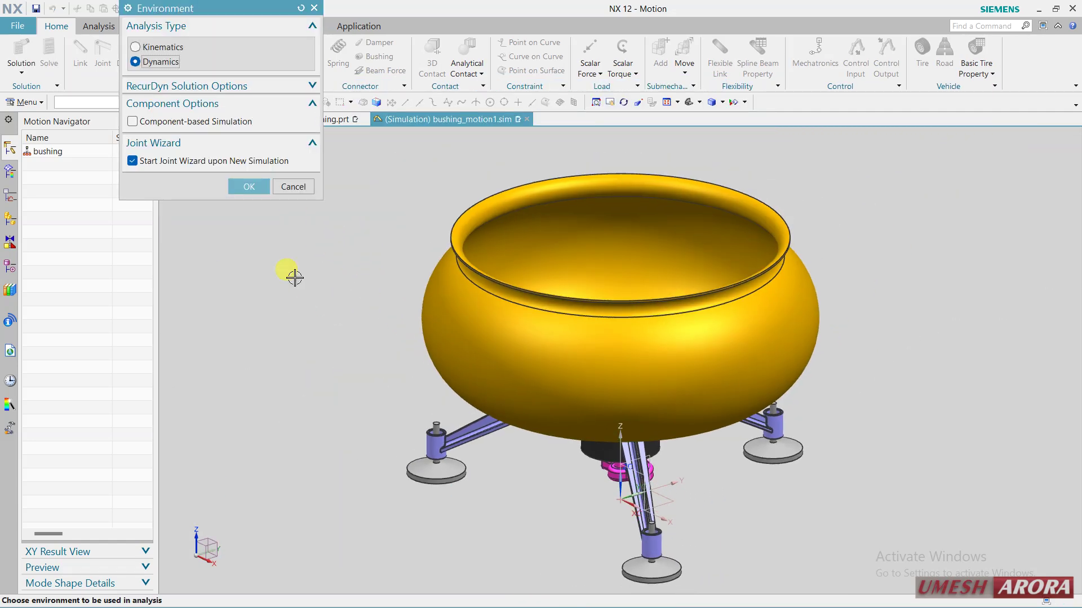
pyautogui.click(226, 187)
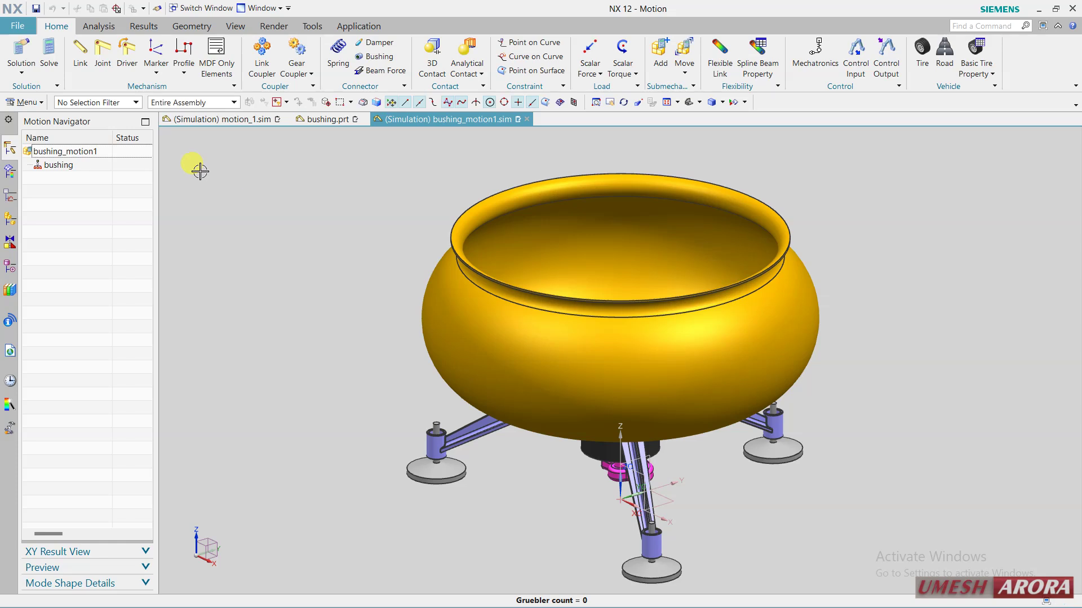
# Step: Create link motor_shaft from the ECENTRIC body and tube_base from the tub plus tripod legs
pyautogui.click(81, 63)
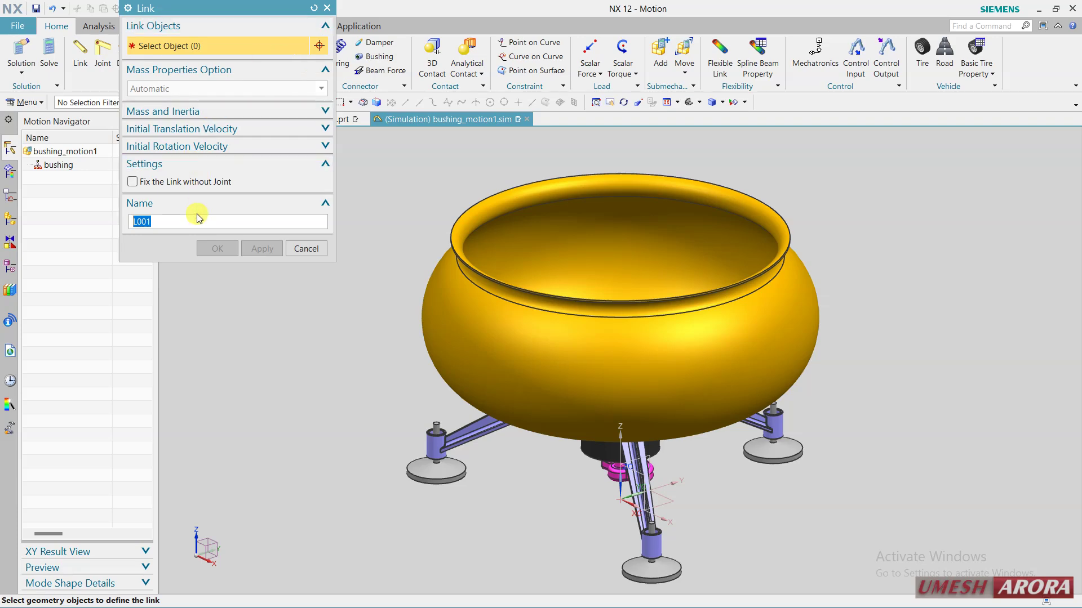
pyautogui.click(609, 473)
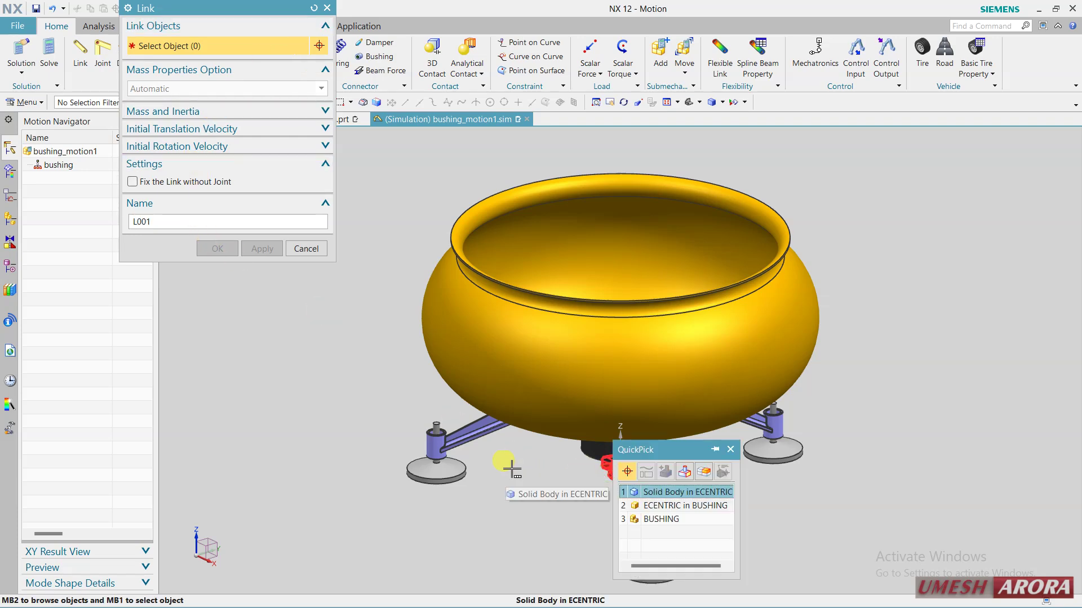
pyautogui.click(688, 492)
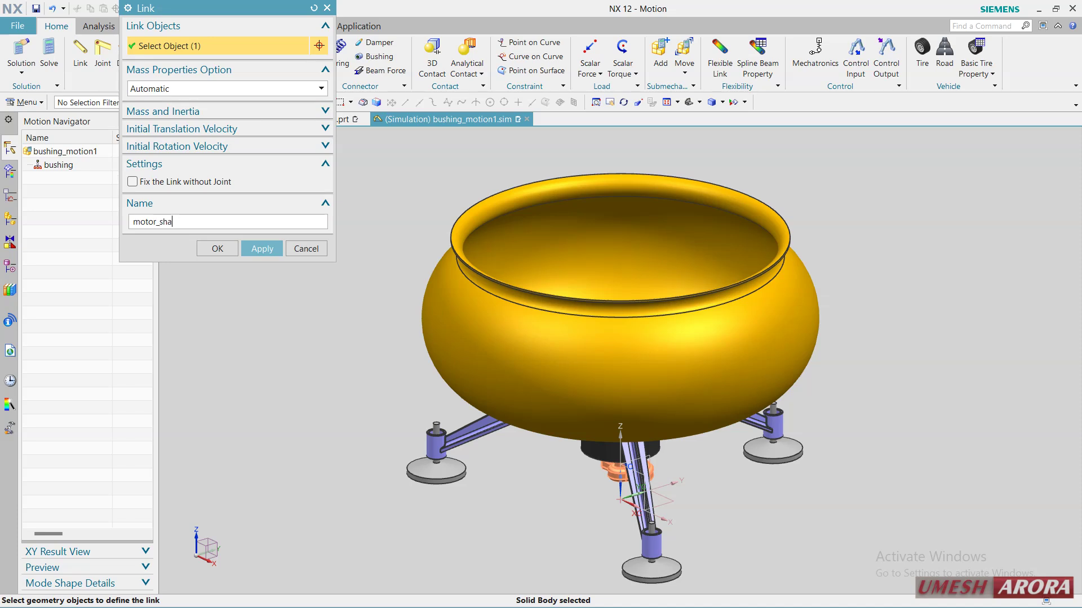
pyautogui.click(263, 249)
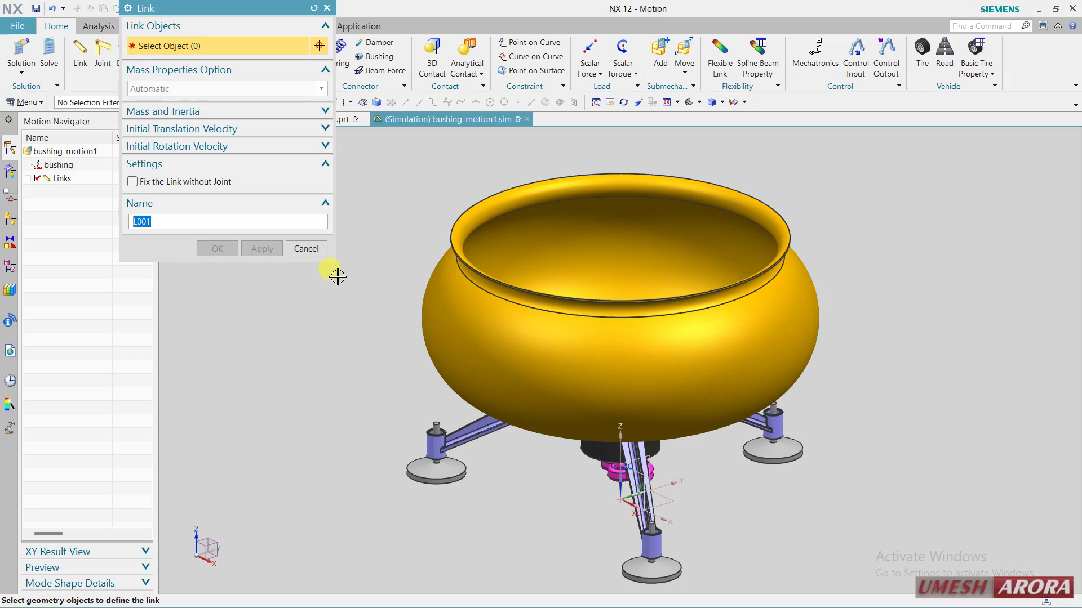
pyautogui.click(570, 333)
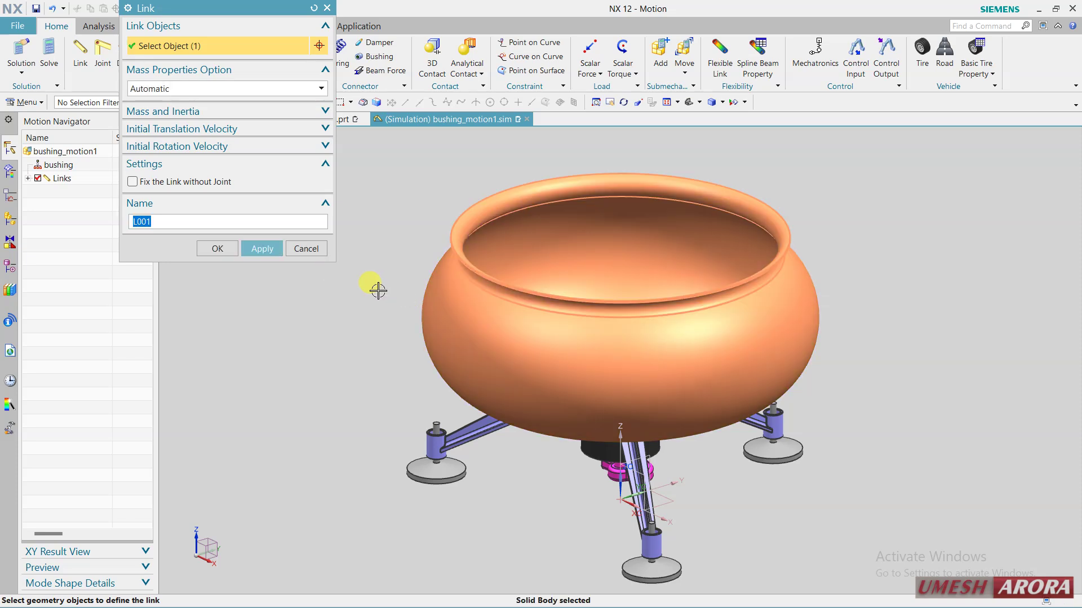
pyautogui.click(469, 428)
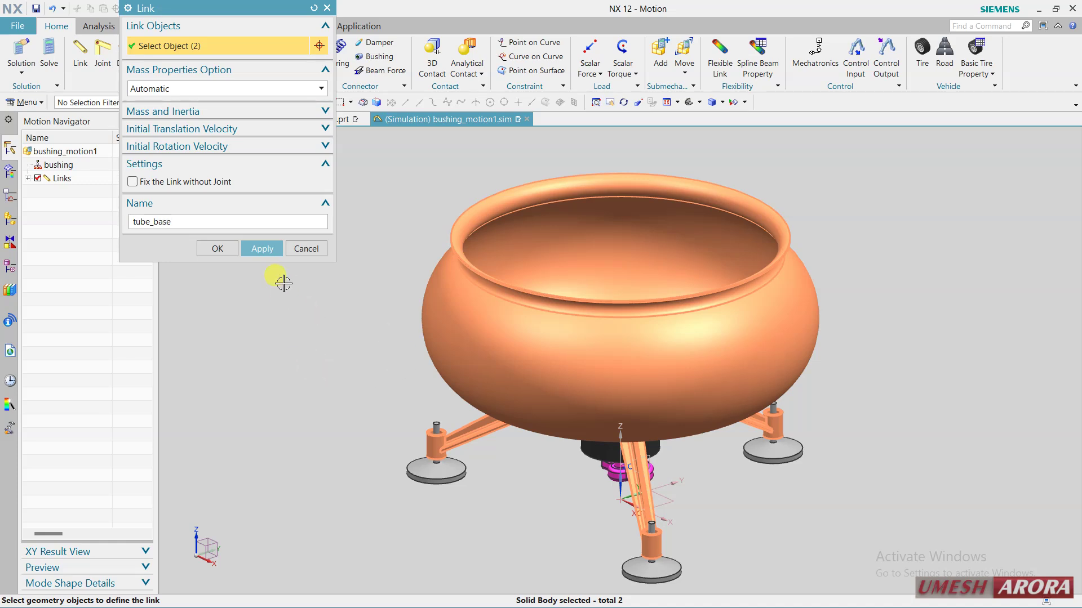
pyautogui.click(261, 248)
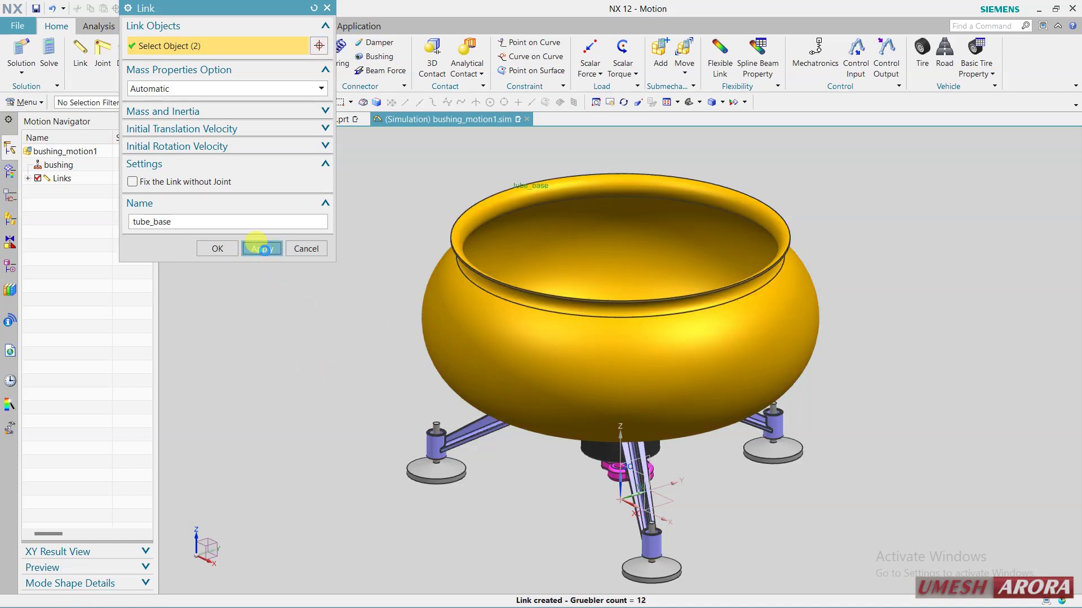
# Step: Create links L001, L002 and L003 on the three foot base discs, then show all links
pyautogui.click(423, 464)
pyautogui.click(254, 253)
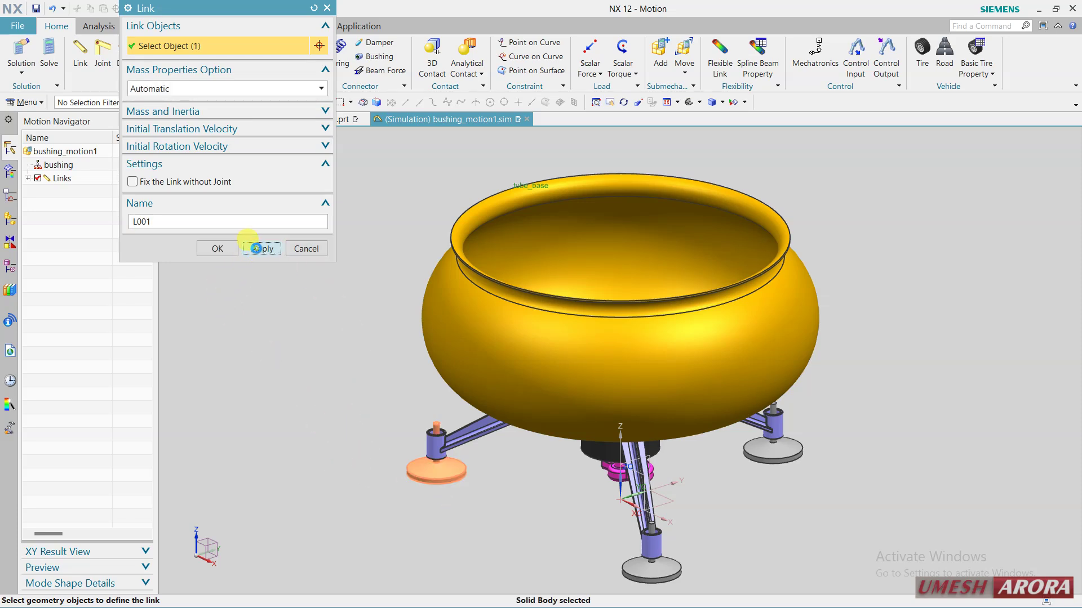
pyautogui.click(648, 569)
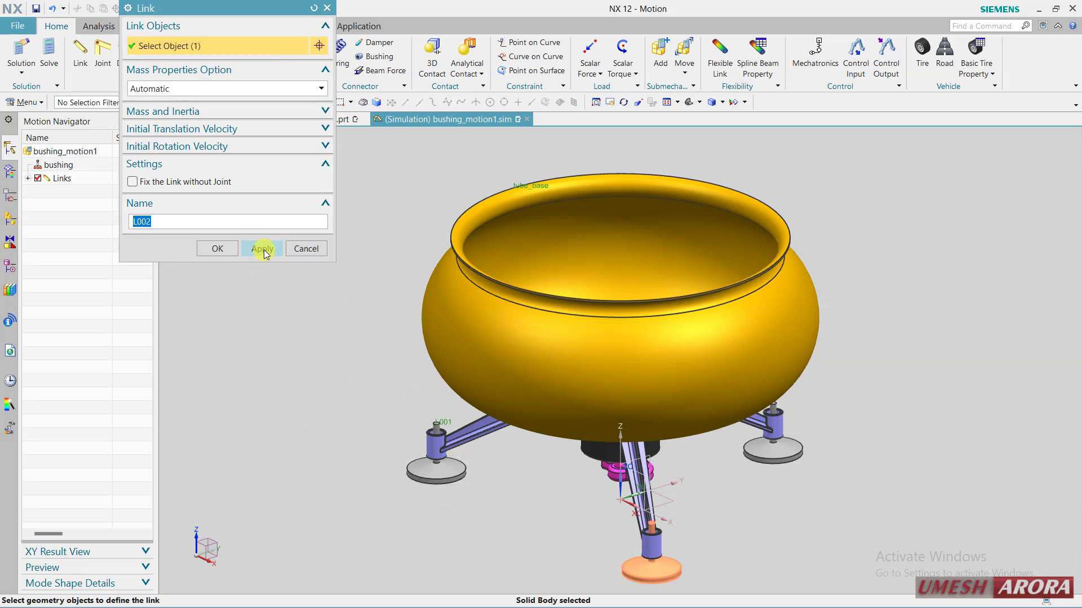
pyautogui.click(262, 249)
pyautogui.click(773, 451)
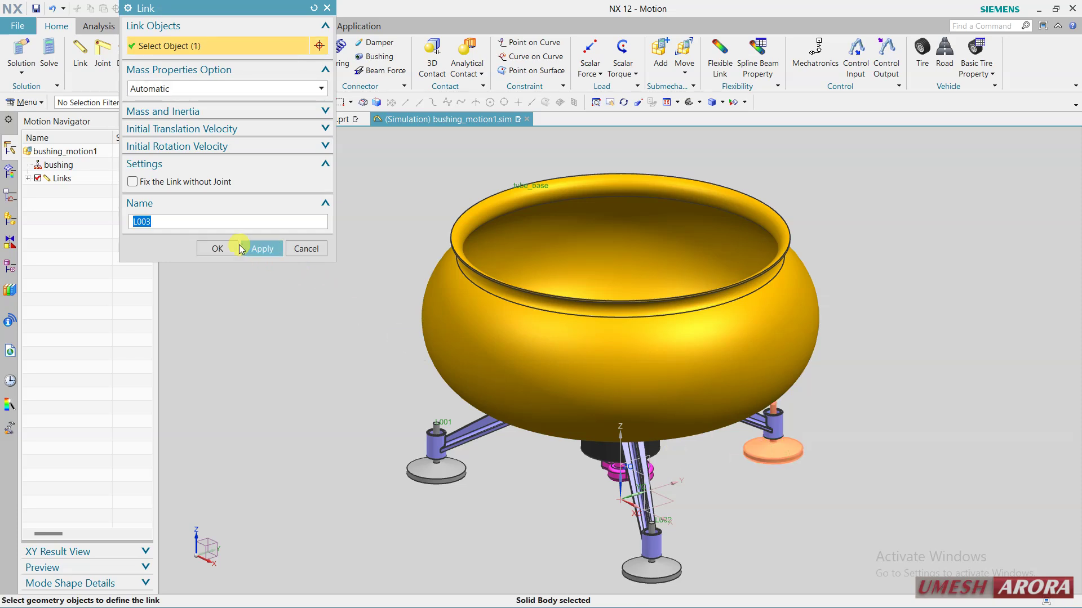
pyautogui.click(251, 248)
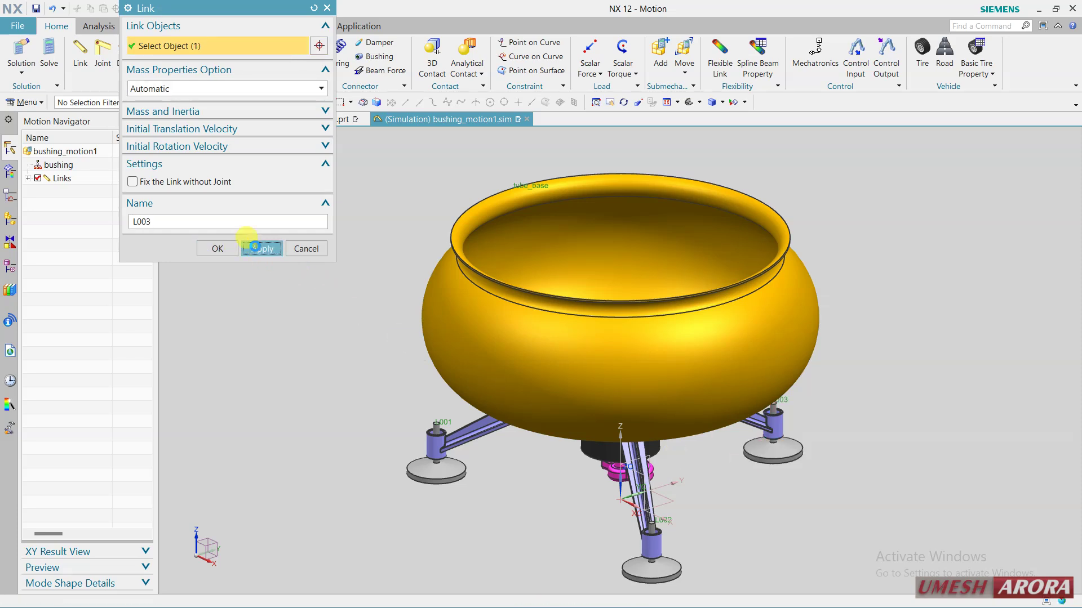
pyautogui.click(304, 251)
pyautogui.click(27, 178)
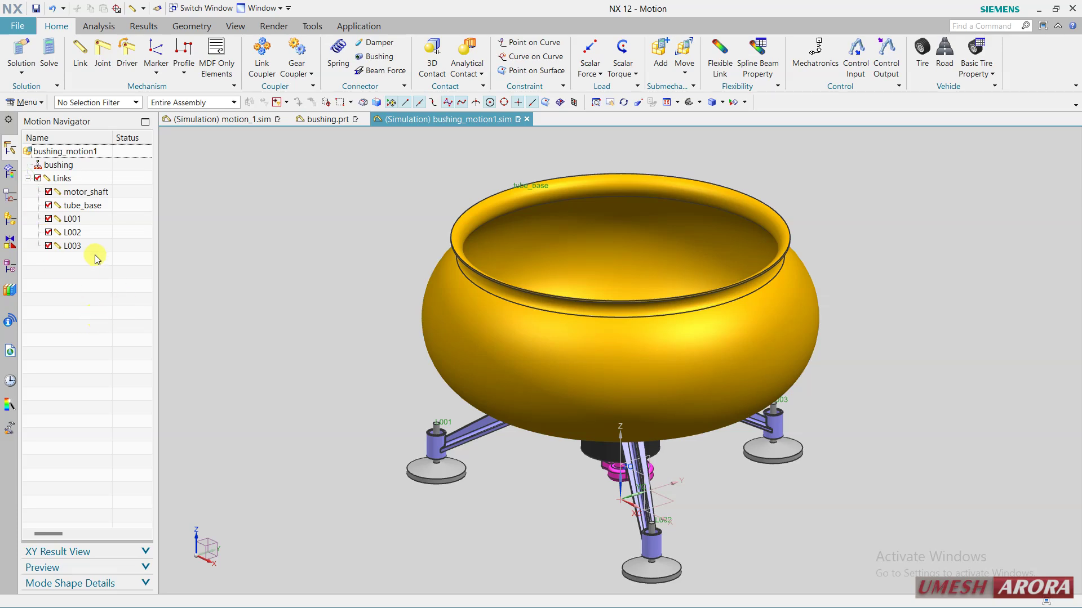
# Step: Fix links L001, L002 and L003 to the ground without joints
pyautogui.rightClick(75, 219)
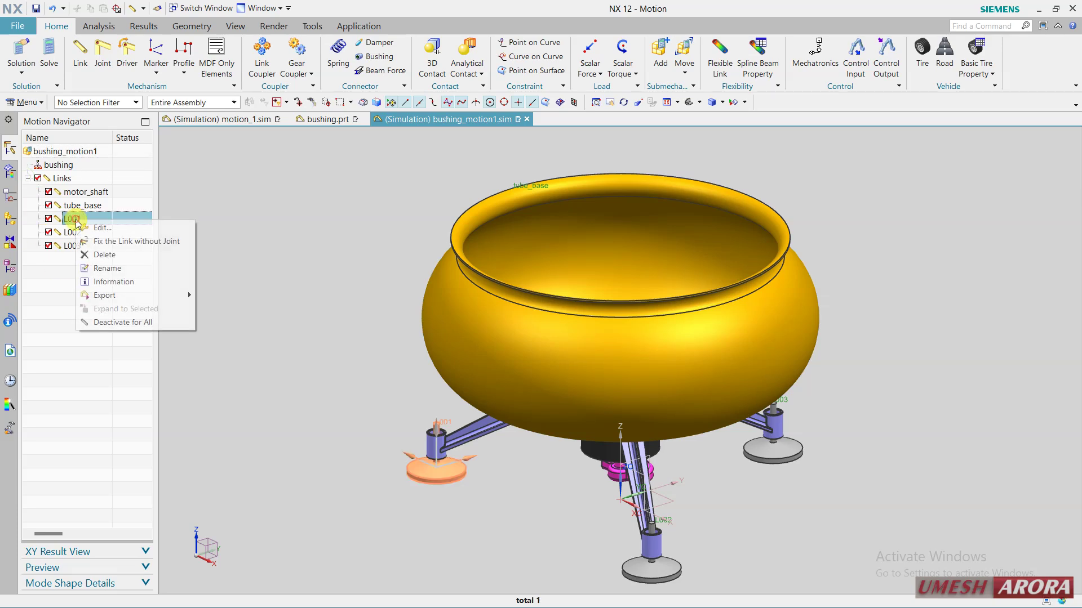
pyautogui.click(113, 241)
pyautogui.rightClick(84, 232)
pyautogui.click(101, 255)
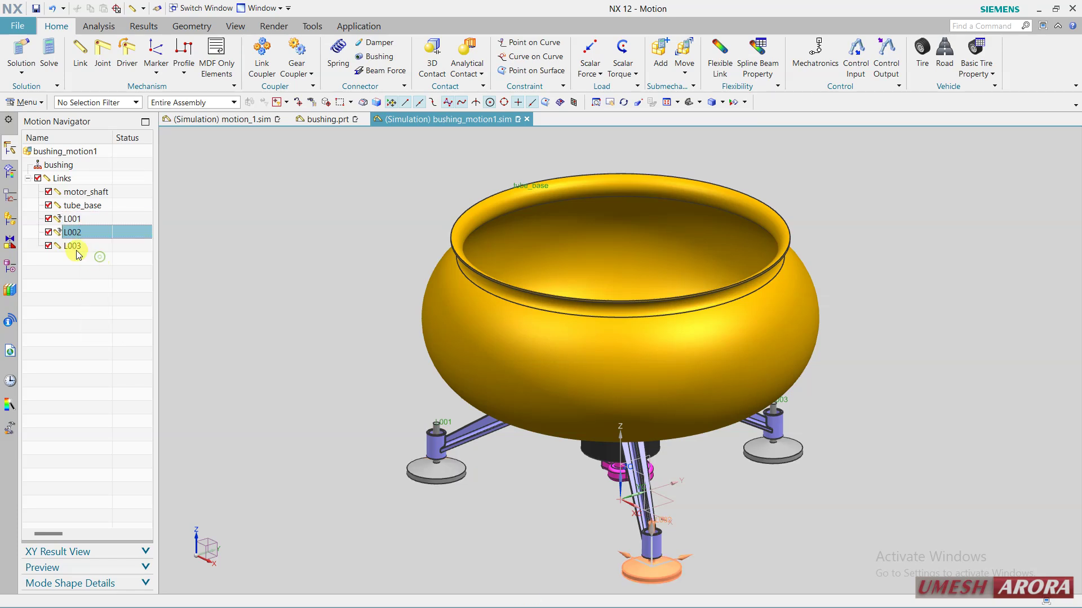
pyautogui.rightClick(72, 245)
pyautogui.click(103, 266)
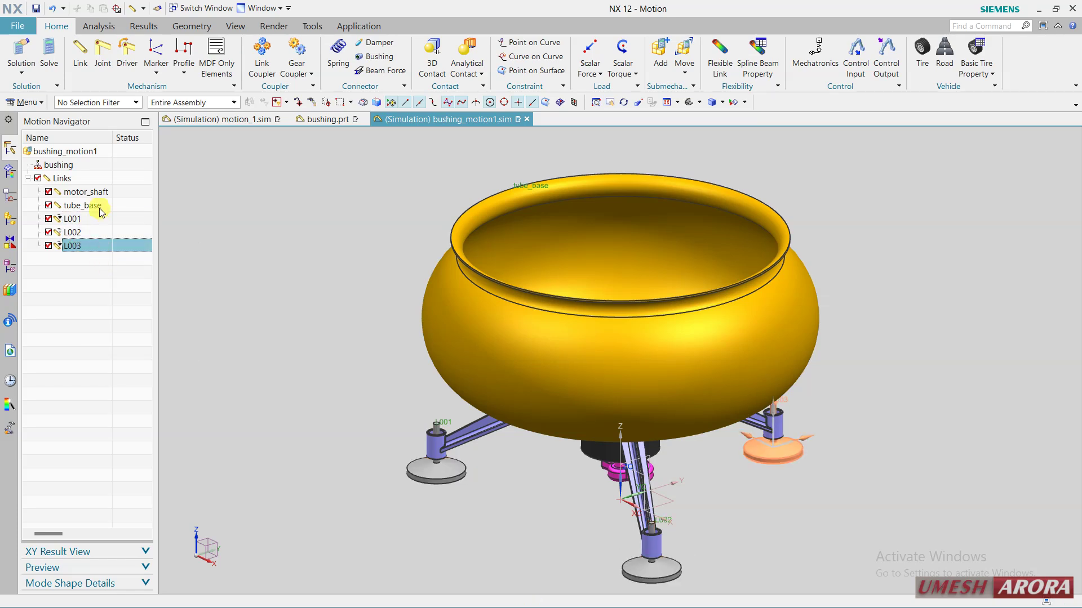
# Step: Highlight the tube_base and motor_shaft links to check them and orbit to a side view
pyautogui.click(97, 206)
pyautogui.click(89, 193)
pyautogui.click(84, 275)
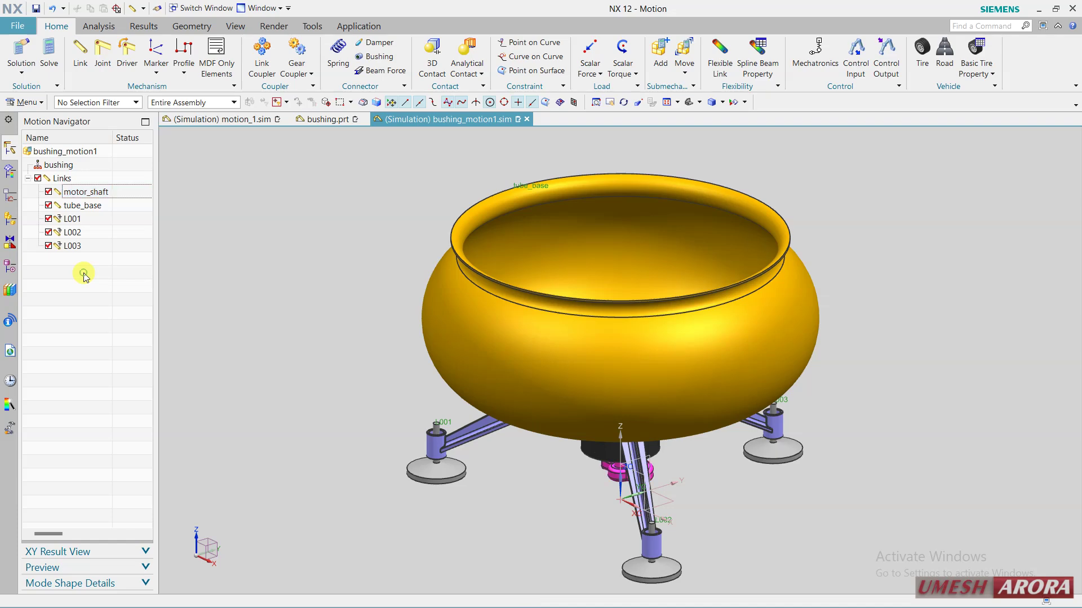
pyautogui.moveTo(342, 357)
pyautogui.mouseDown(button='middle')
pyautogui.moveTo(354, 350)
pyautogui.moveTo(321, 345)
pyautogui.moveTo(309, 330)
pyautogui.moveTo(352, 351)
pyautogui.mouseUp(button='middle')
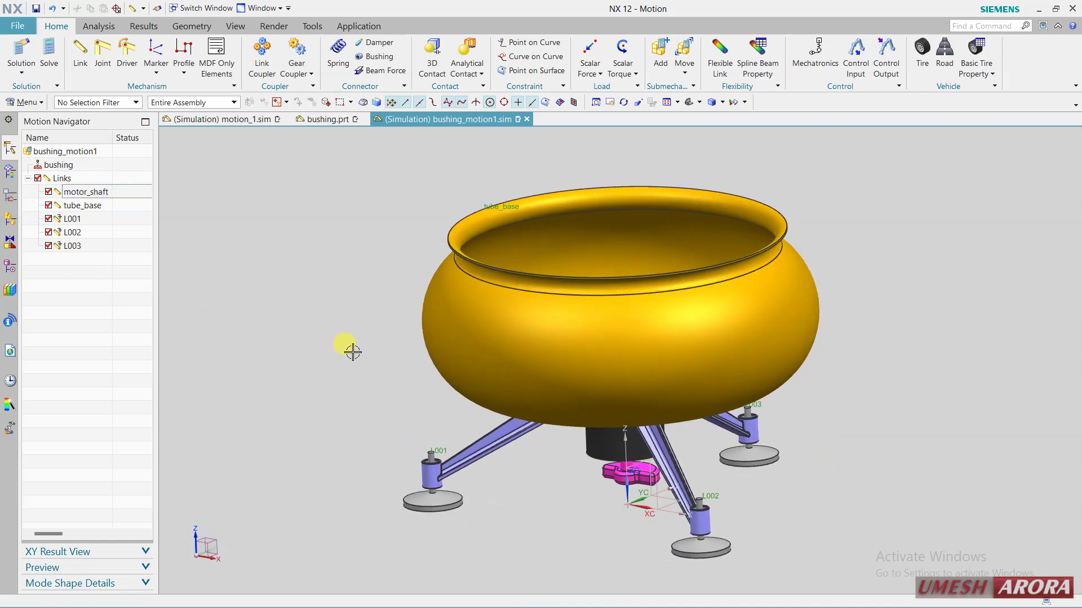
pyautogui.click(102, 54)
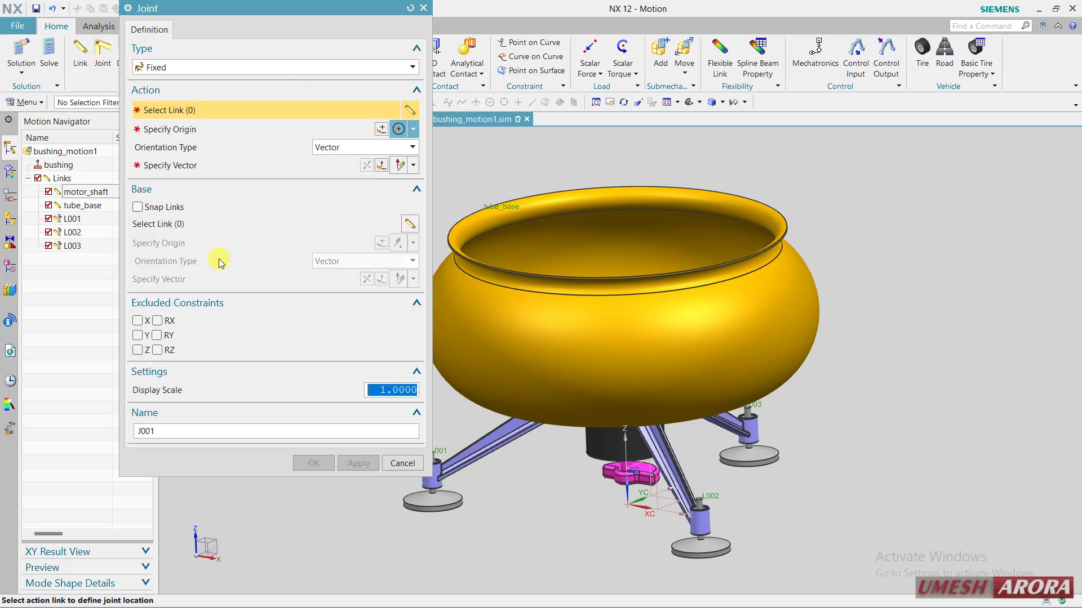
# Step: Make J001 a Revolute joint on motor_shaft with its origin at the shaft edge's arc centre
pyautogui.click(158, 67)
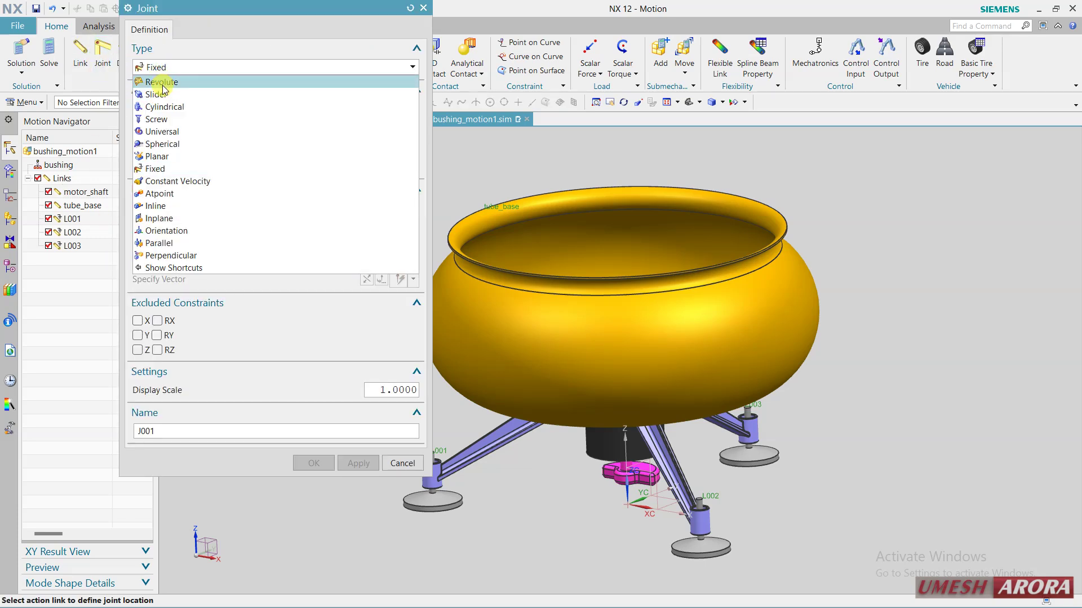
pyautogui.click(162, 82)
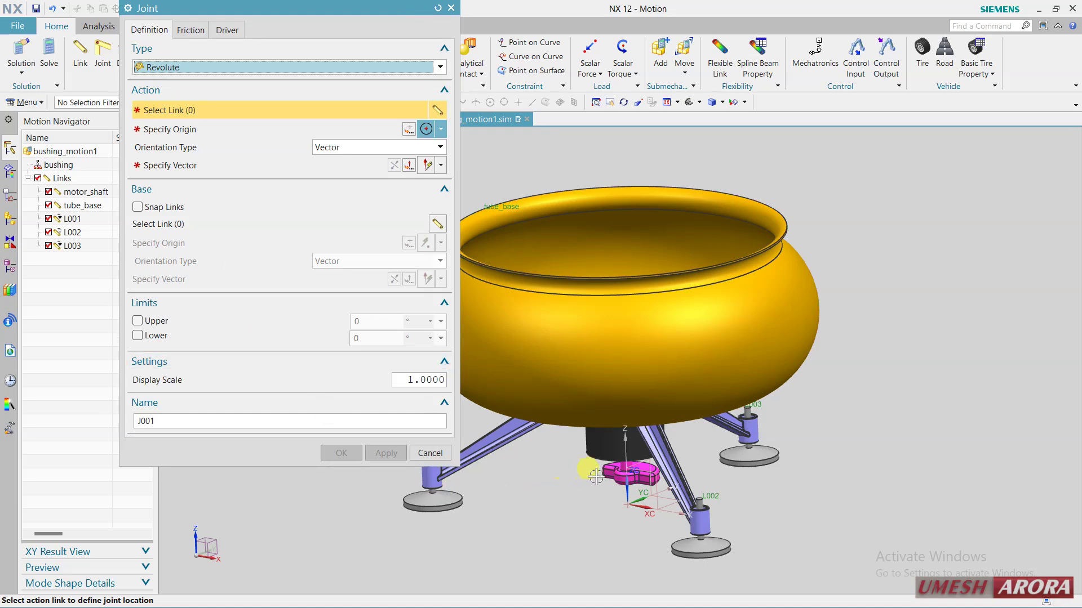
pyautogui.click(617, 475)
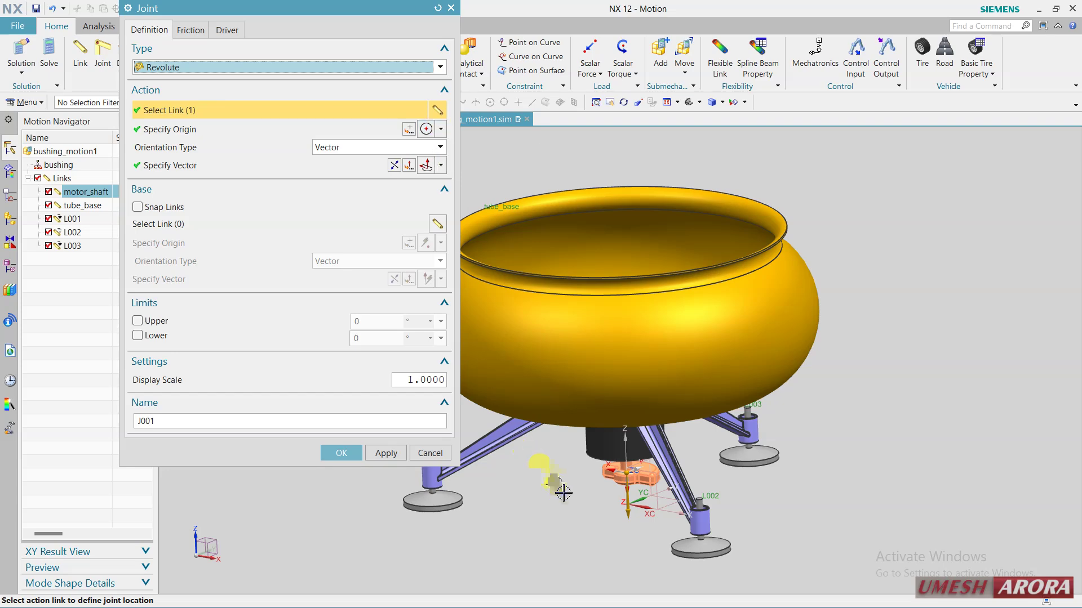
pyautogui.moveTo(560, 490); pyautogui.dragTo(581, 479, button='middle')
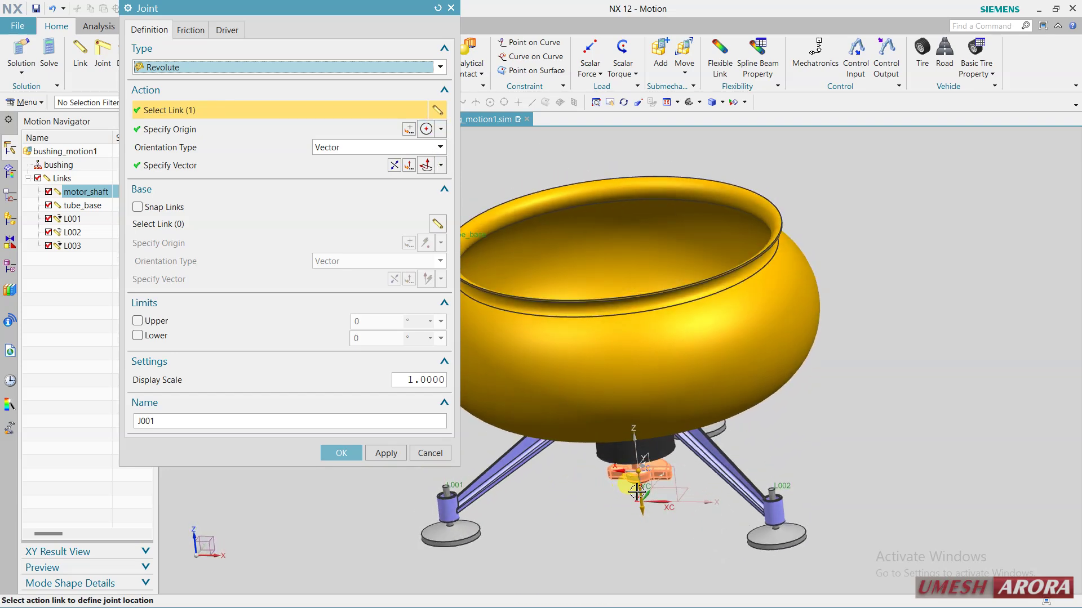
pyautogui.scroll(8, 617, 456)
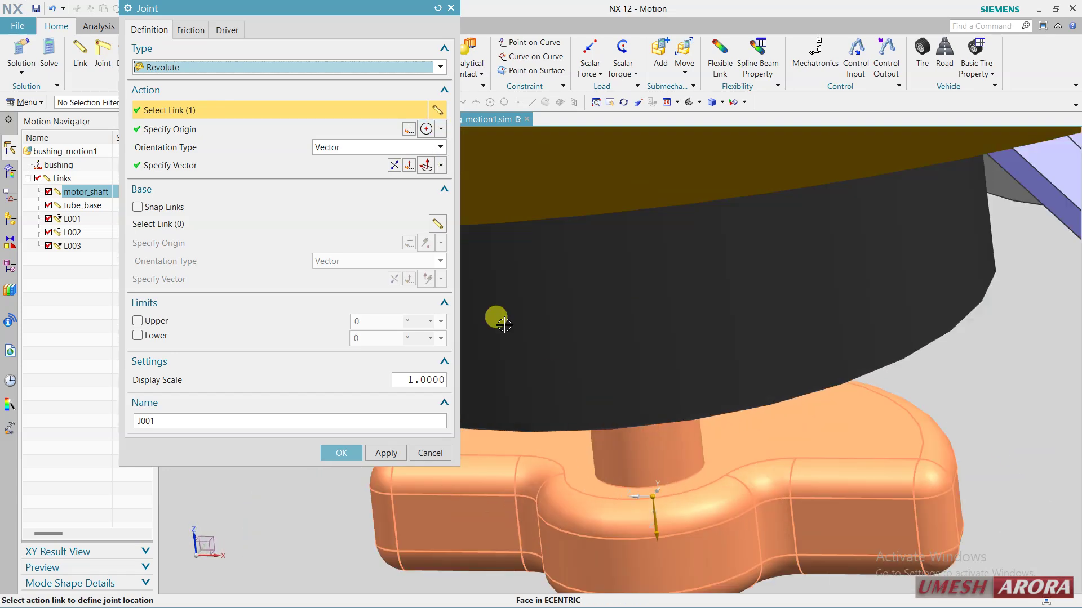
pyautogui.click(440, 129)
pyautogui.click(300, 129)
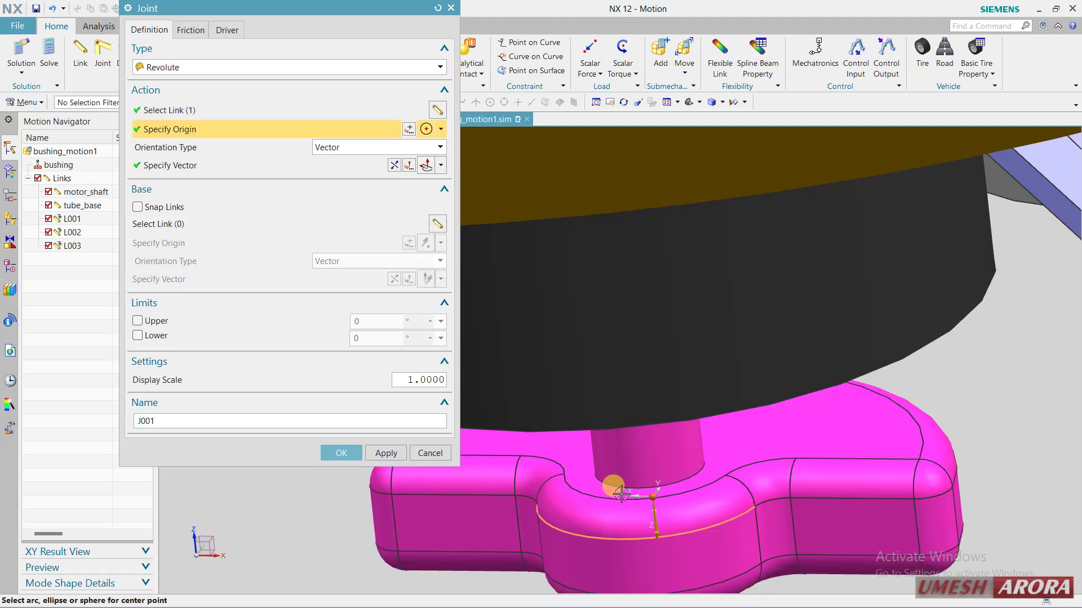
pyautogui.click(542, 487)
pyautogui.scroll(-3, 473, 484)
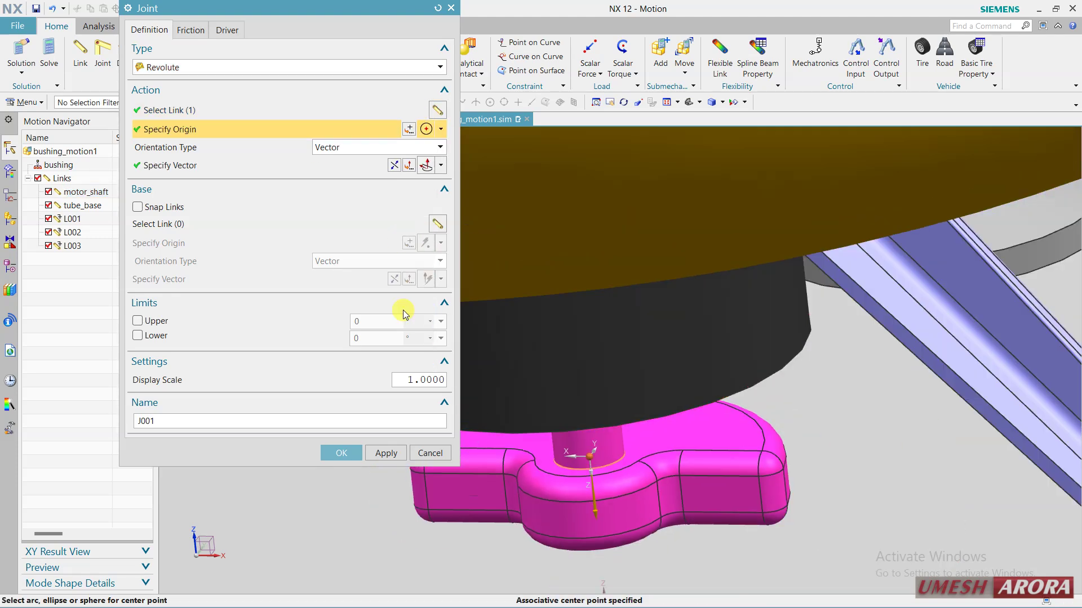
# Step: Enable Snap Links and set tube_base as base link with Z vector and arc-centre origin
pyautogui.click(248, 165)
pyautogui.scroll(-4, 738, 496)
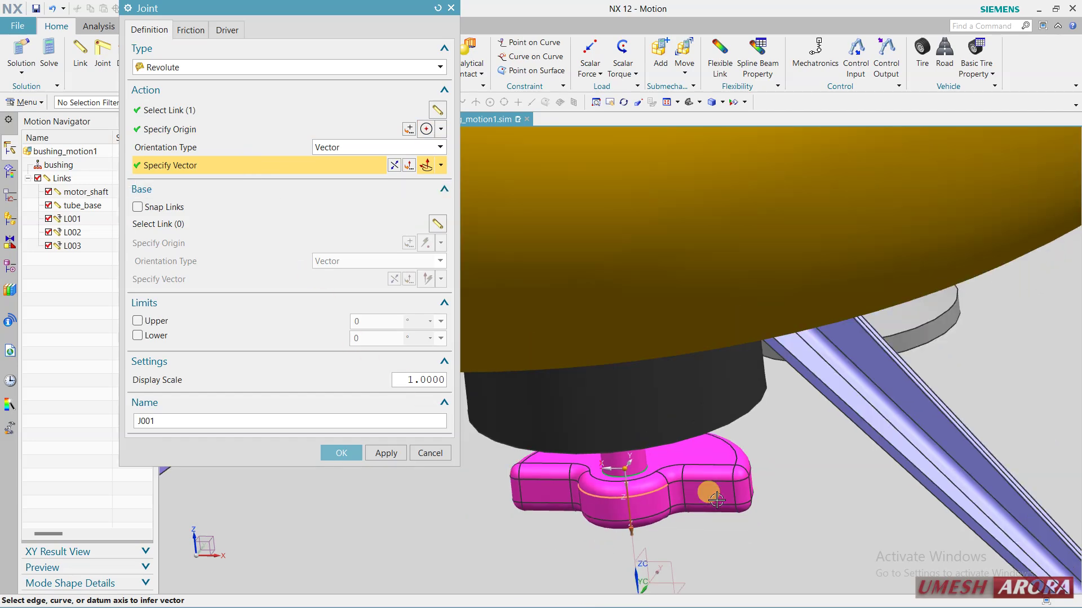
pyautogui.click(164, 207)
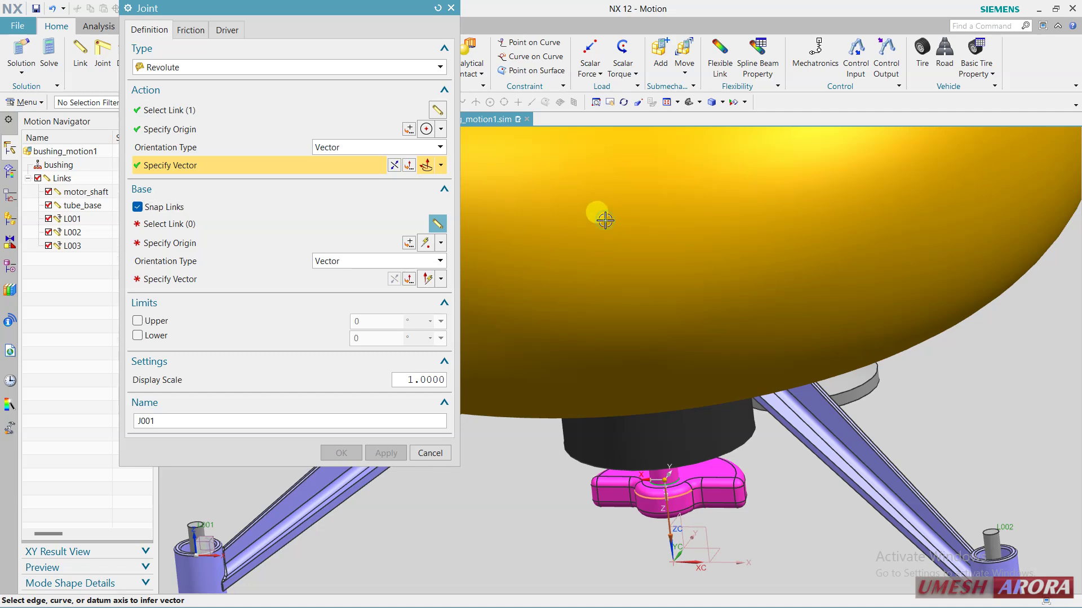
pyautogui.click(205, 224)
pyautogui.click(657, 229)
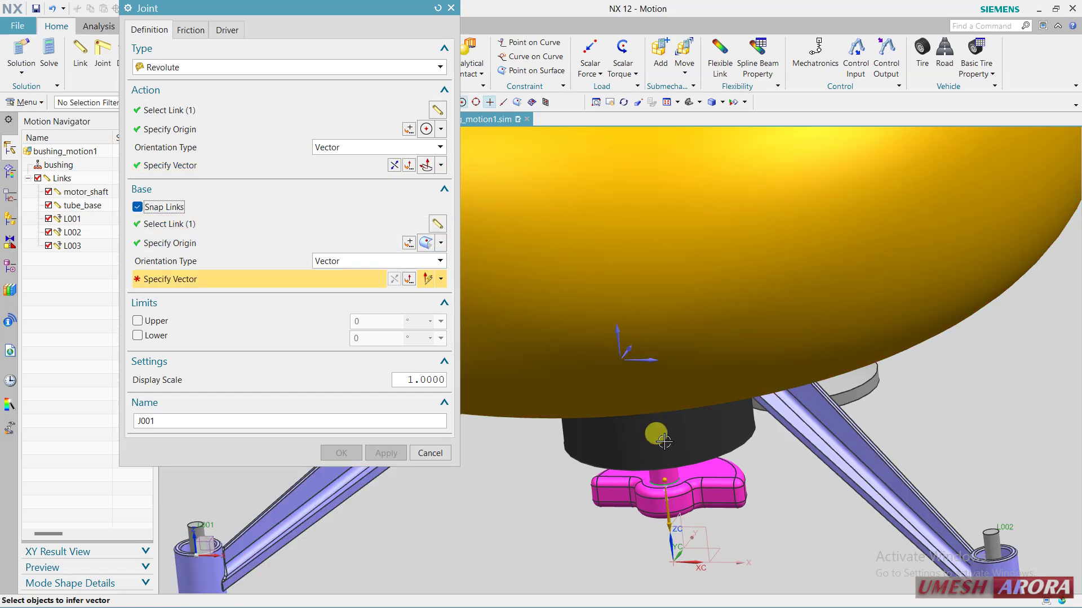
pyautogui.scroll(-5, 665, 441)
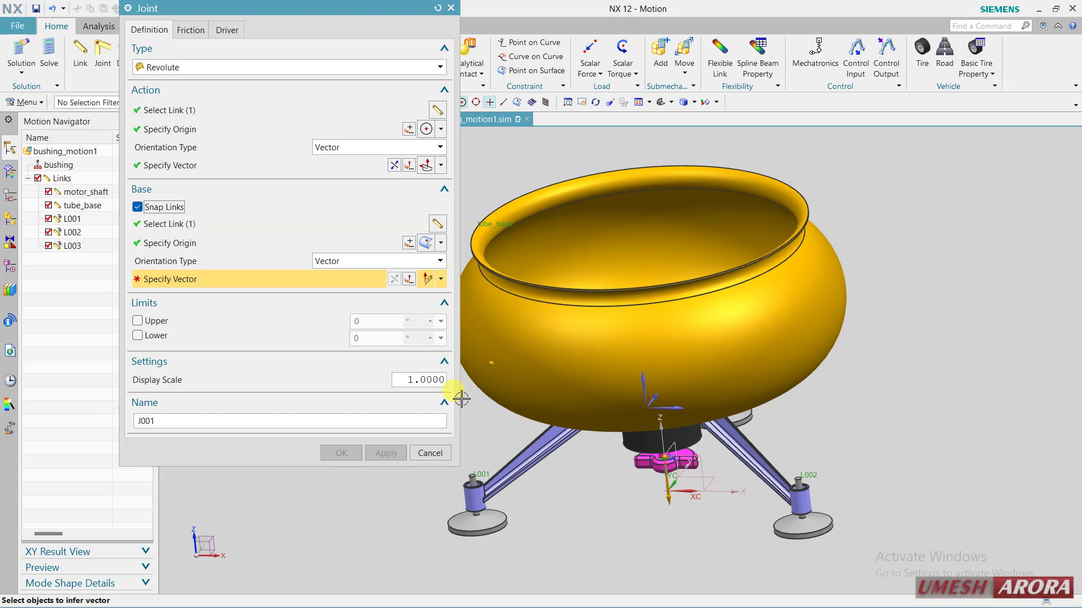
pyautogui.click(632, 373)
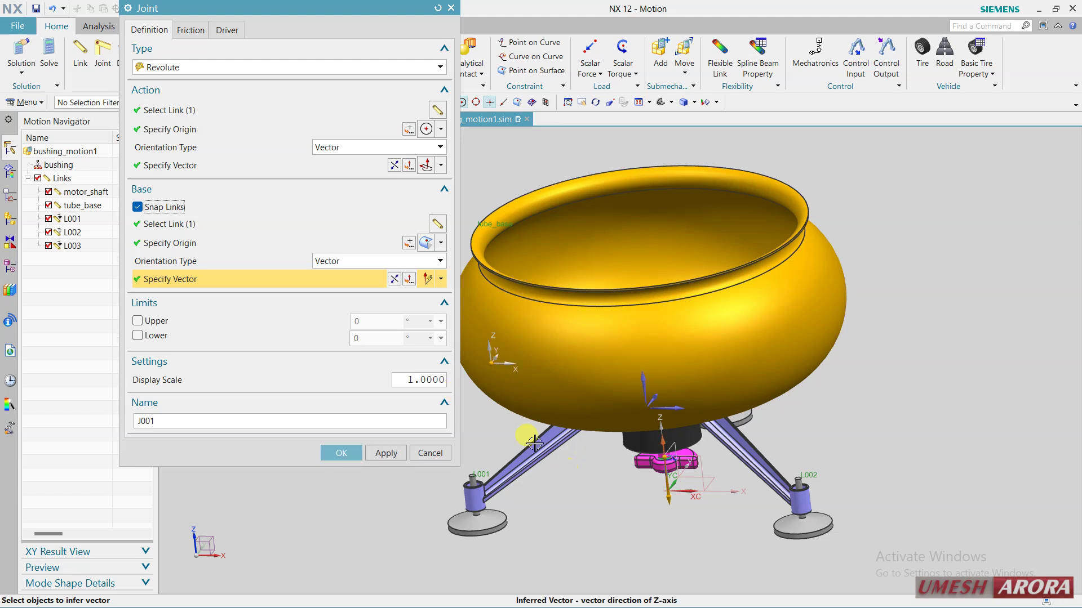
pyautogui.click(440, 279)
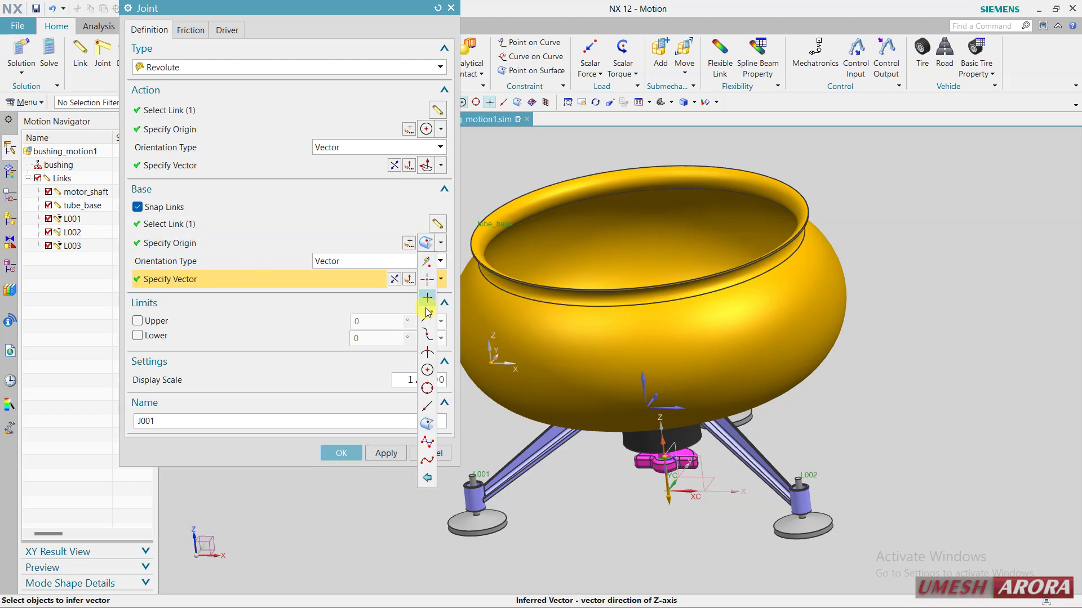
pyautogui.click(427, 370)
pyautogui.scroll(5, 659, 451)
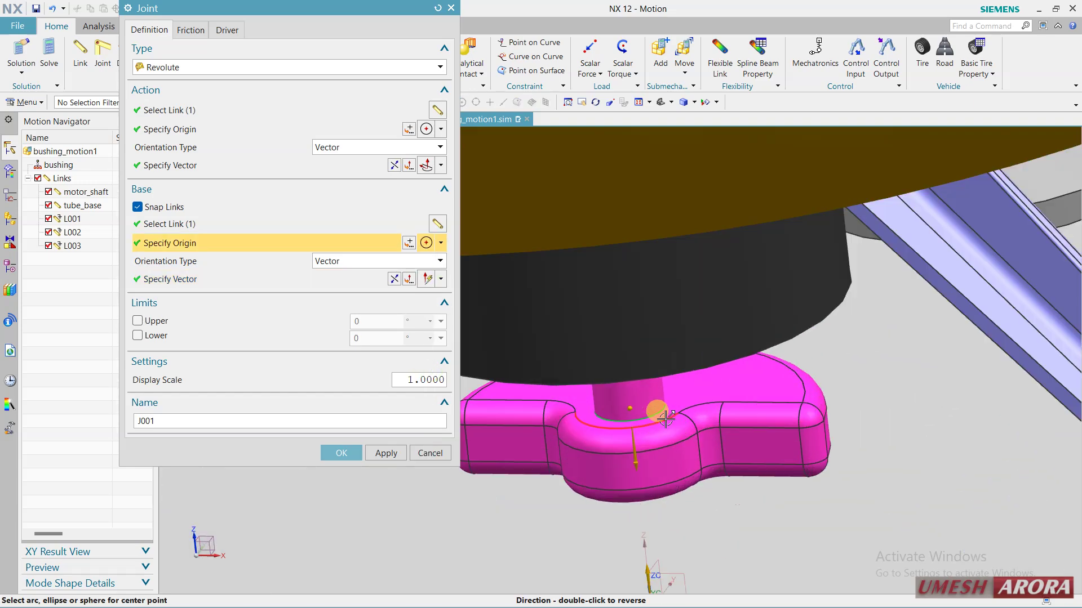
pyautogui.click(665, 419)
pyautogui.scroll(-1, 796, 520)
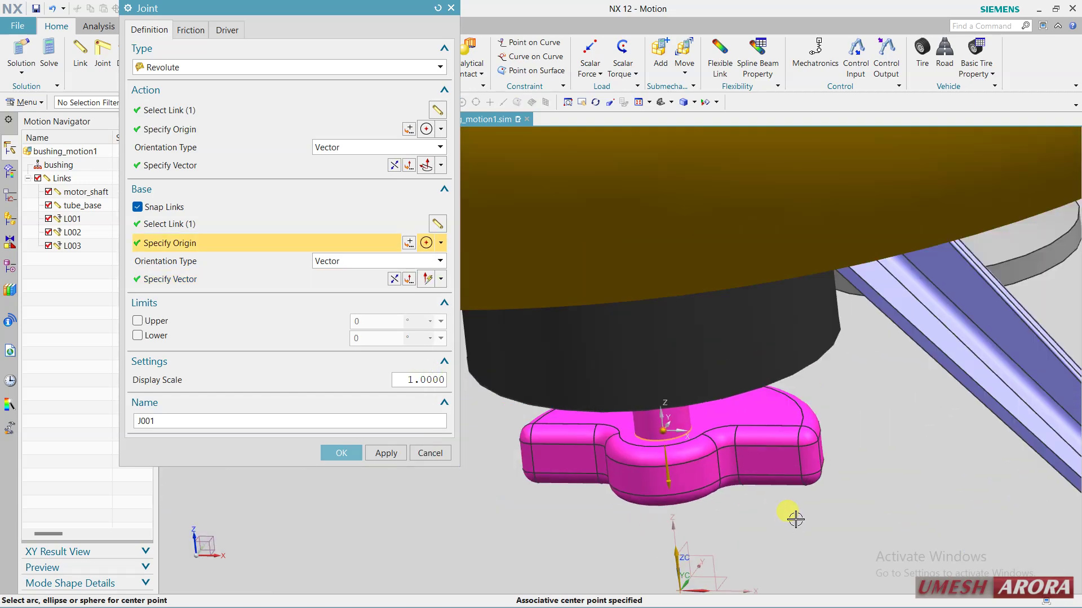
pyautogui.scroll(-3, 796, 520)
# Step: Give J001 a Polynomial rotation driver with 4000 °/s² acceleration and apply it
pyautogui.click(227, 29)
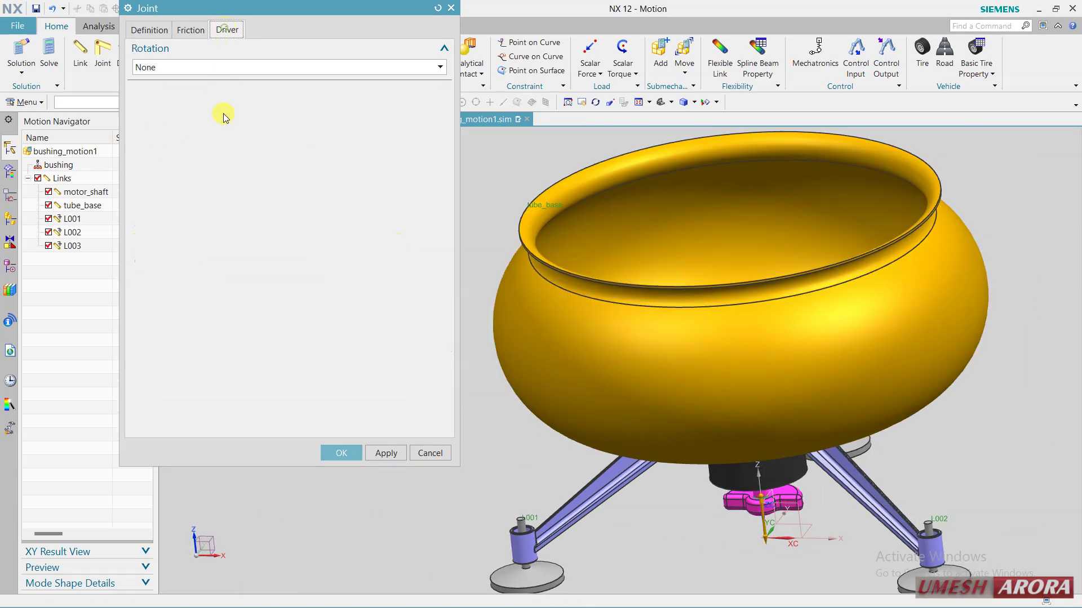
pyautogui.click(187, 66)
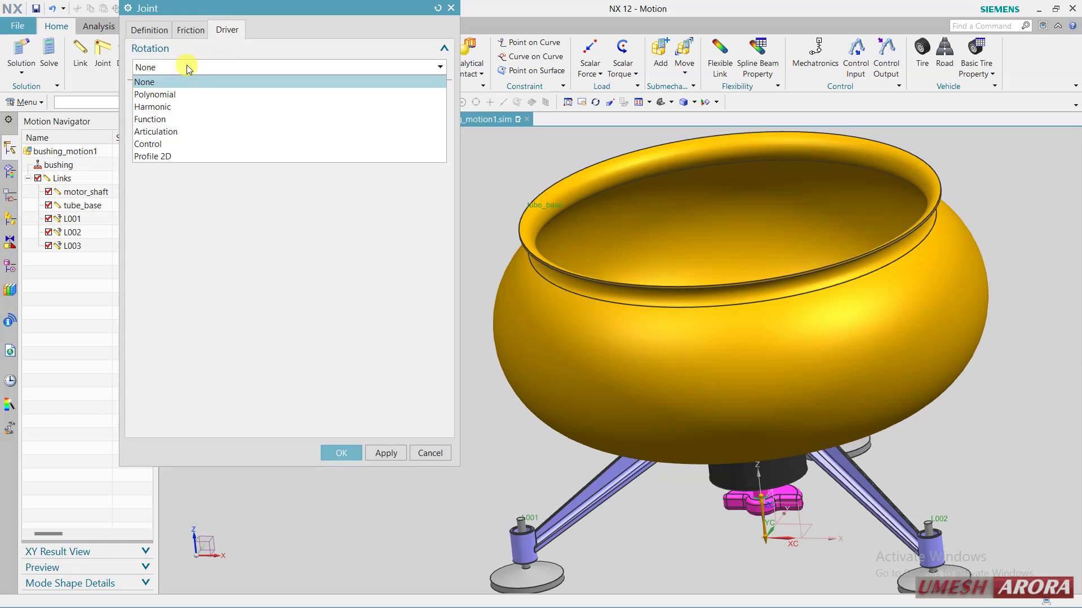
pyautogui.click(171, 95)
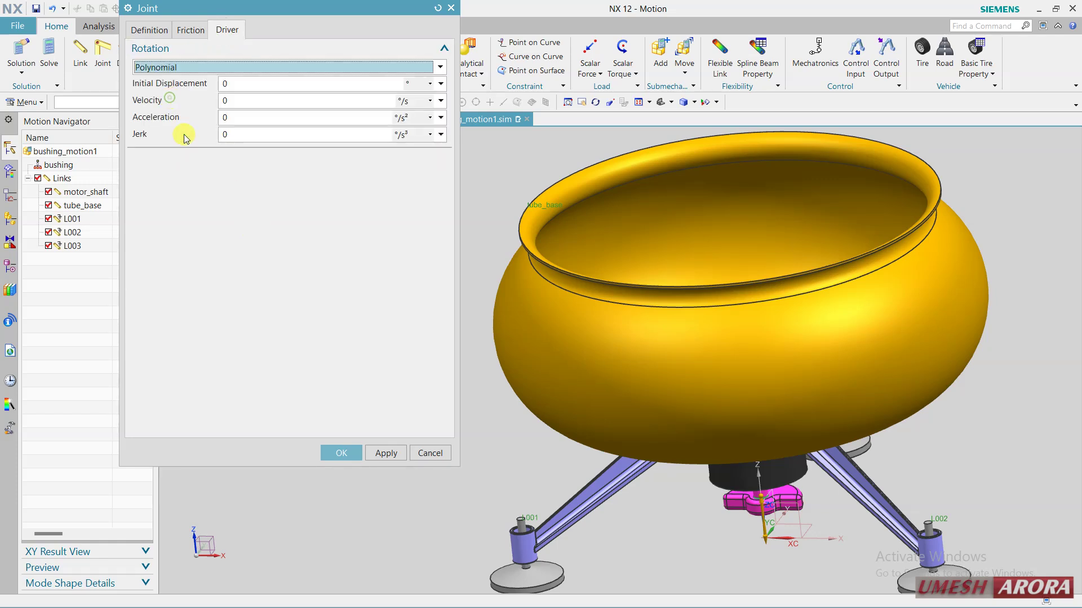
pyautogui.click(230, 119)
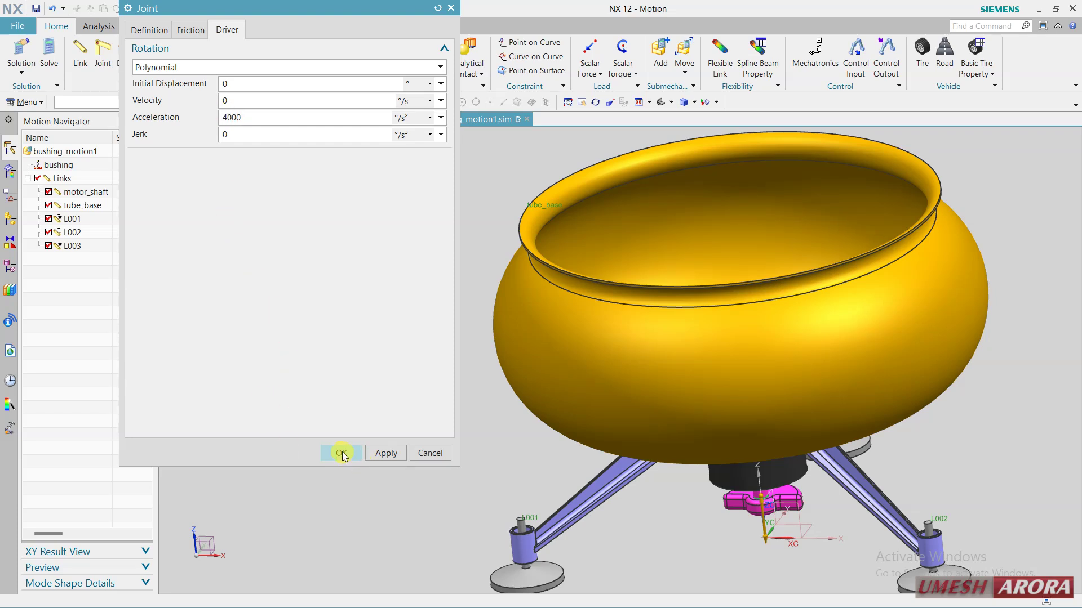
pyautogui.click(378, 454)
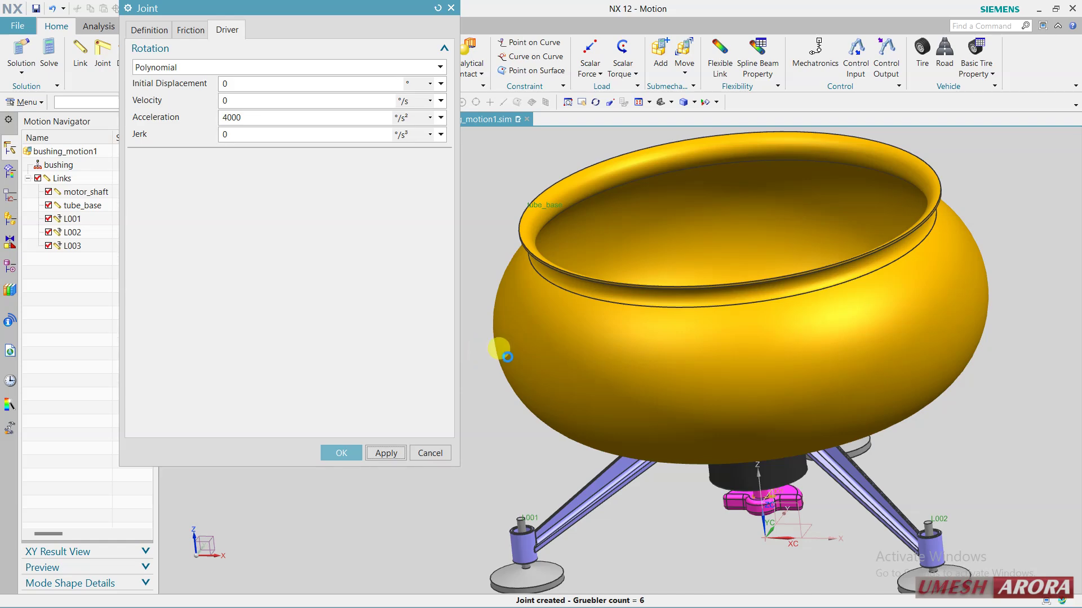
# Step: Set the new joint's type to Fixed, with J001 shown in the joints list
pyautogui.scroll(-3, 505, 346)
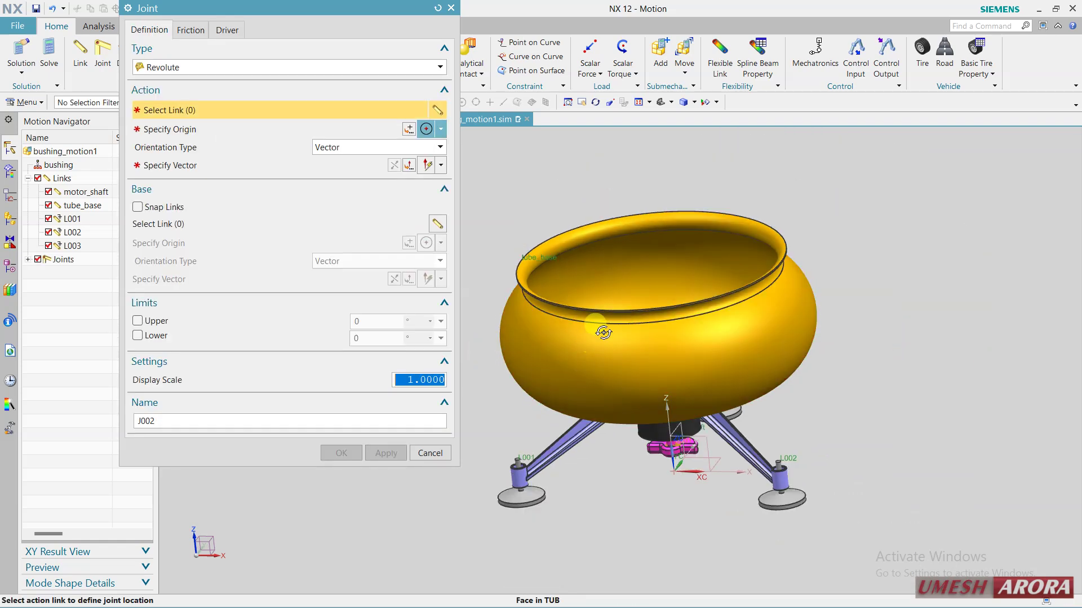
pyautogui.moveTo(598, 326); pyautogui.dragTo(587, 453, button='middle')
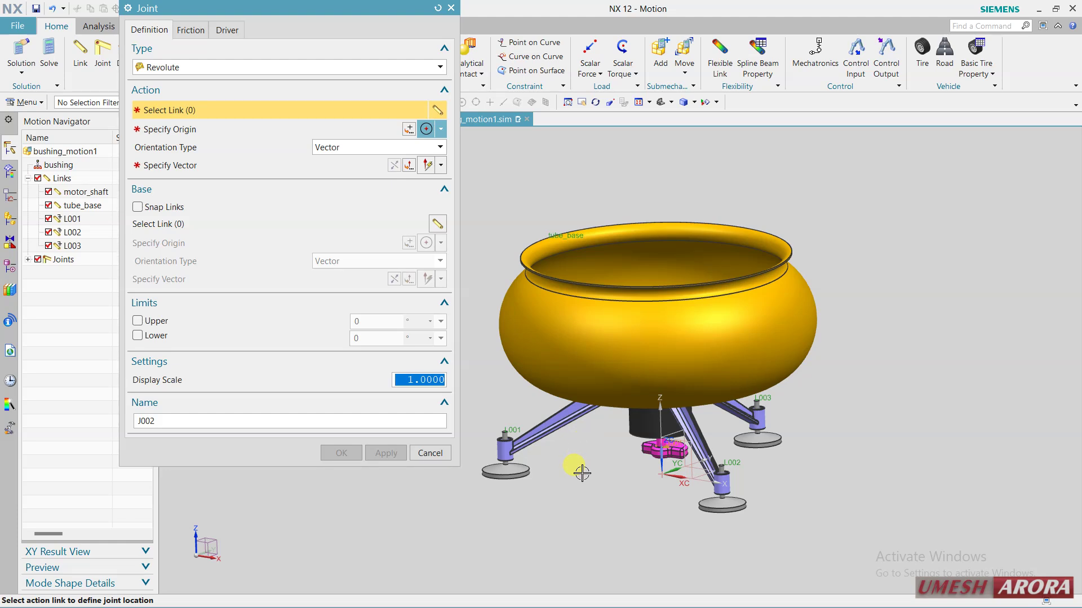
pyautogui.click(30, 261)
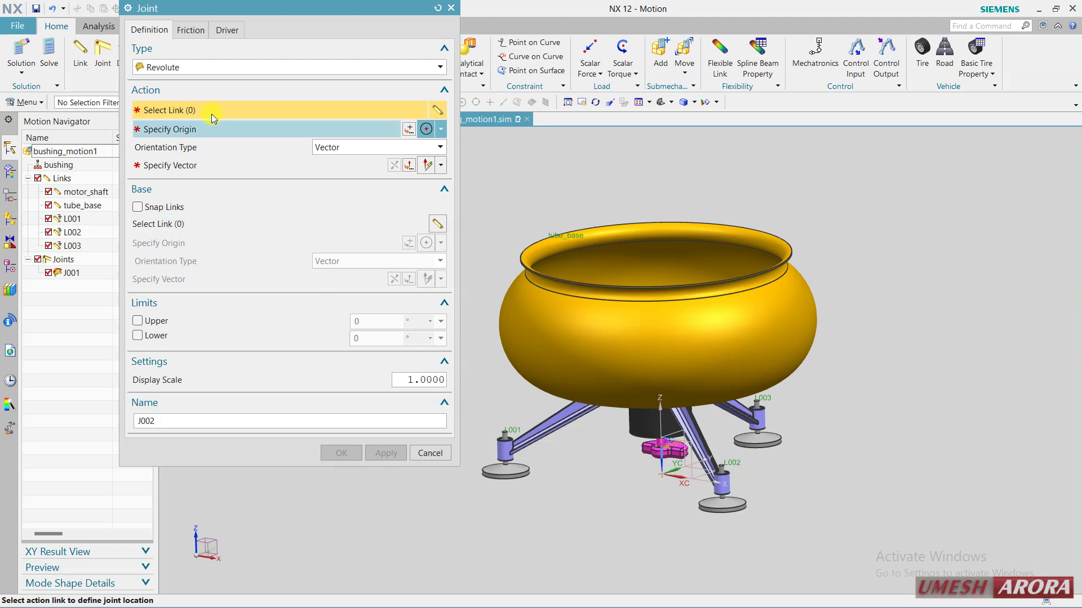
pyautogui.click(197, 67)
pyautogui.click(158, 169)
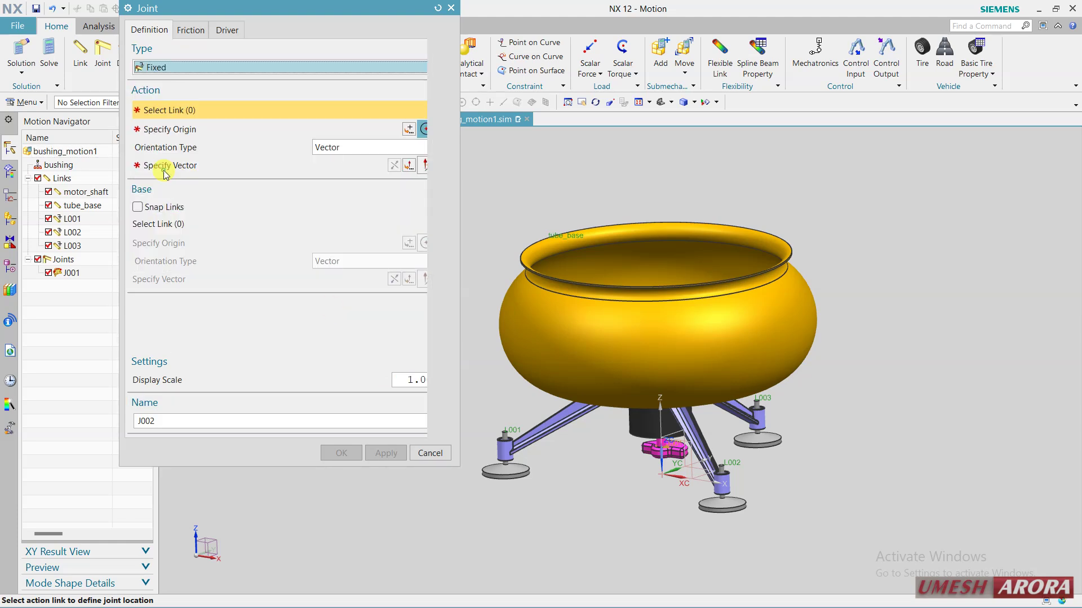
# Step: Attach the fixed joint to foot L001 along Z, origin at its top circle's arc centre
pyautogui.click(512, 483)
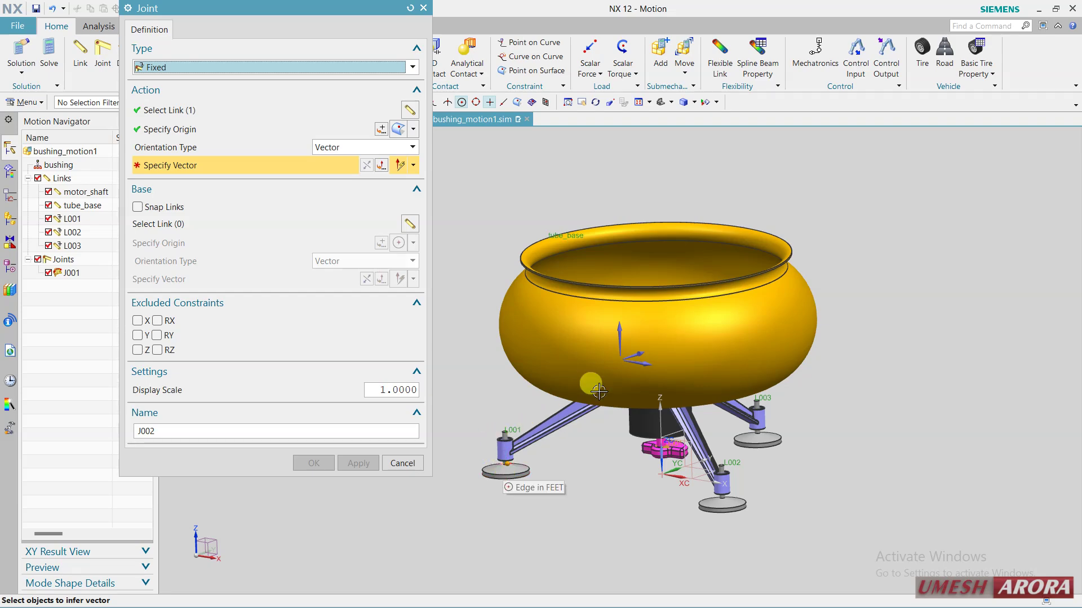
pyautogui.click(619, 327)
pyautogui.click(413, 129)
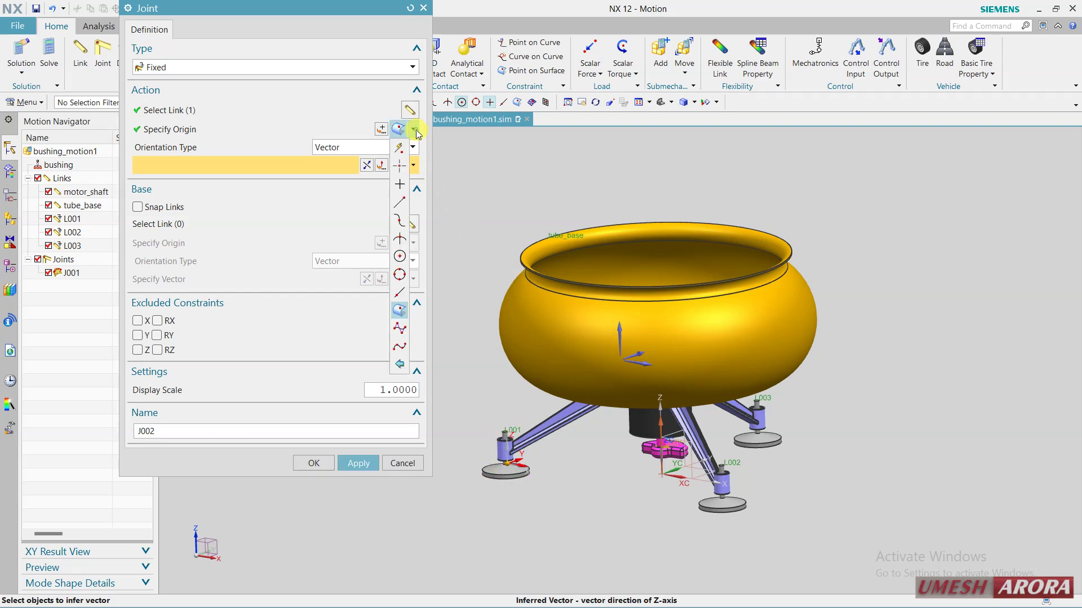
pyautogui.click(399, 260)
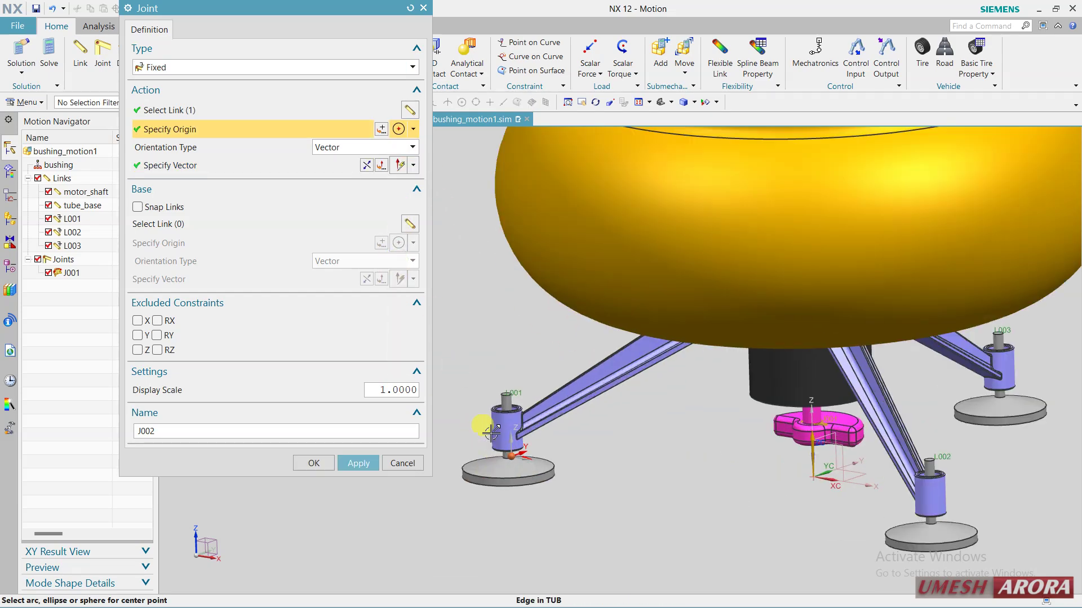
pyautogui.scroll(6, 510, 428)
pyautogui.click(528, 389)
pyautogui.scroll(-6, 518, 316)
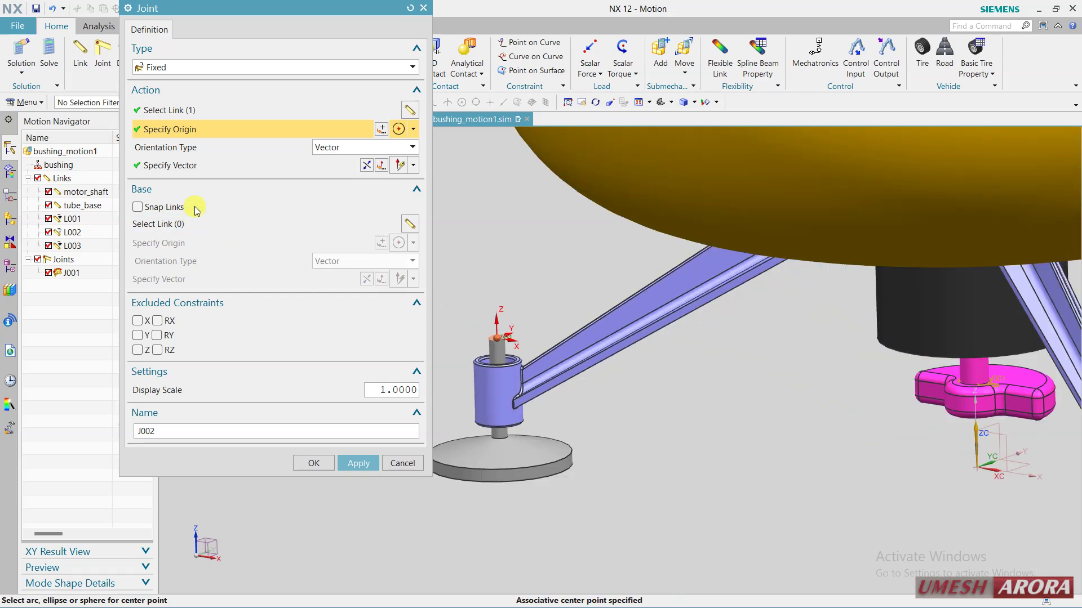
# Step: Set tube_base as the base link and create fixed joint J002
pyautogui.click(186, 223)
pyautogui.click(579, 342)
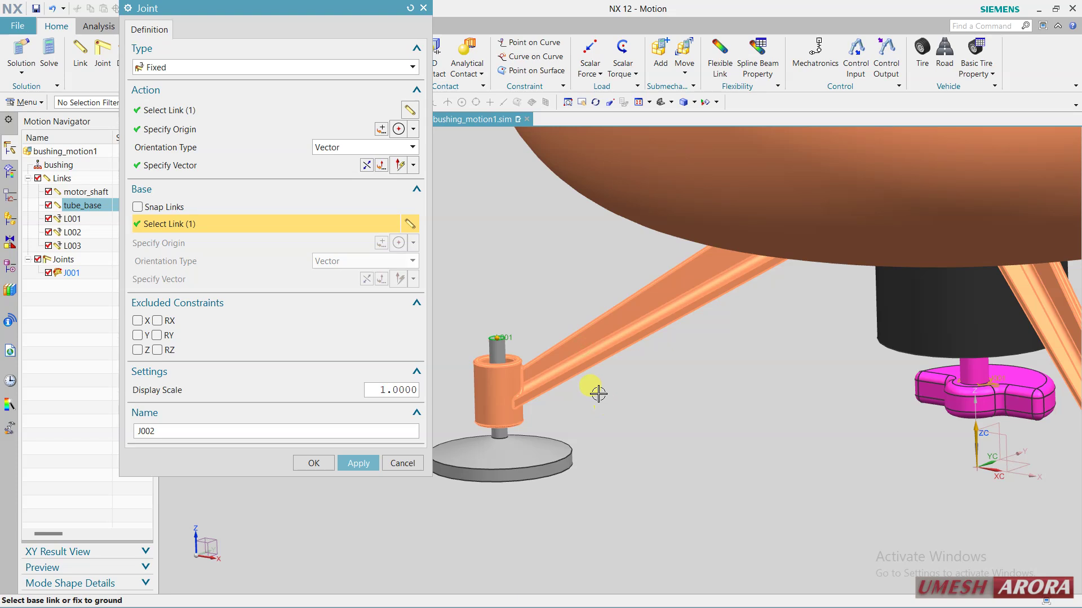
pyautogui.click(354, 466)
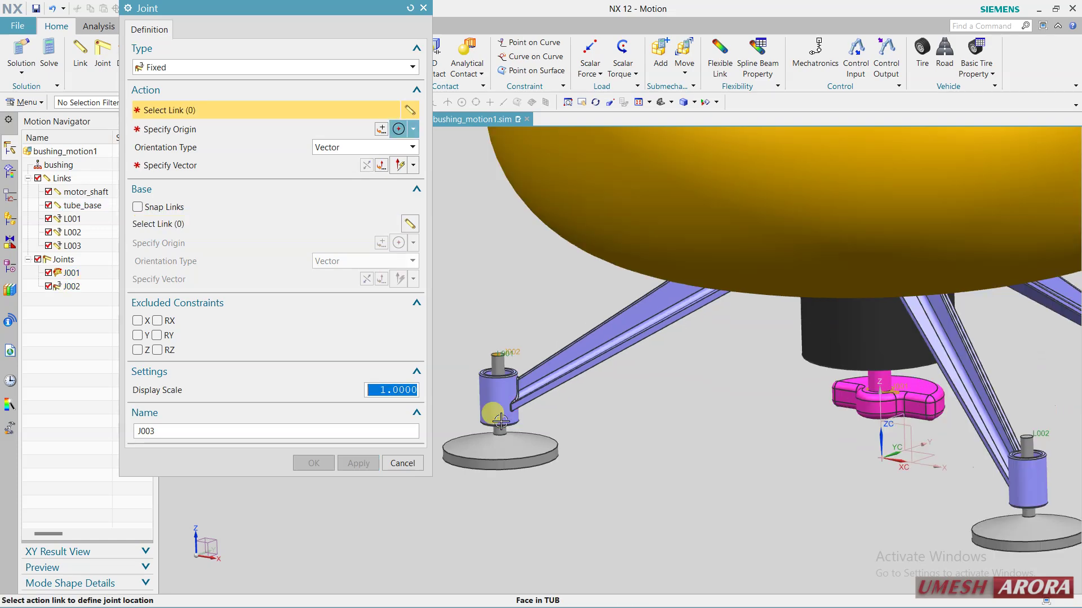
# Step: Create fixed joint J003 on L002 along Z with origin at its pin-top arc centre
pyautogui.scroll(-3, 500, 421)
pyautogui.click(760, 476)
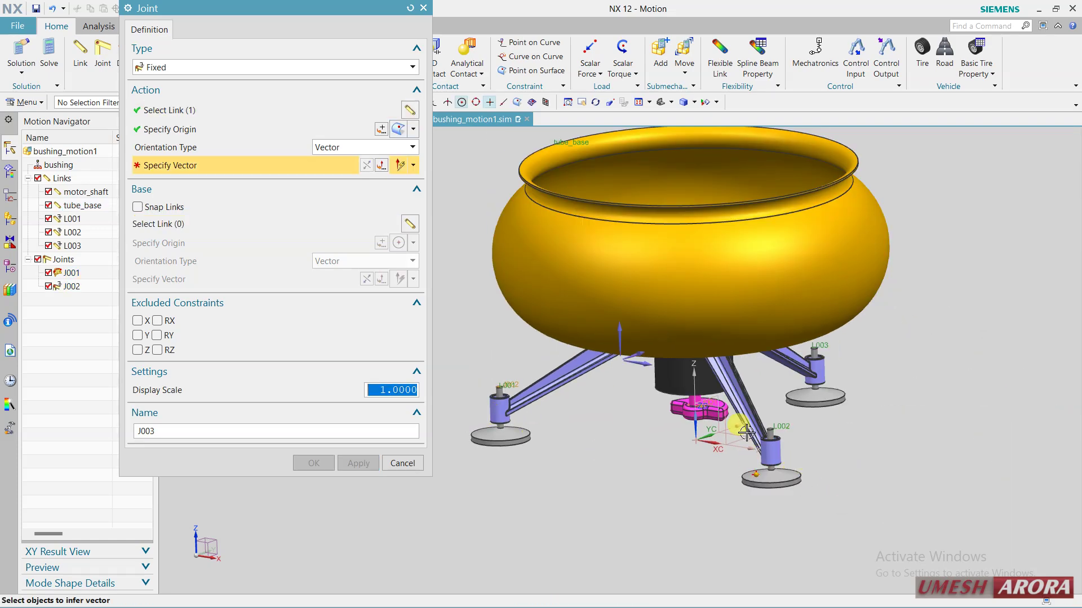
pyautogui.click(618, 336)
pyautogui.click(413, 165)
pyautogui.click(399, 256)
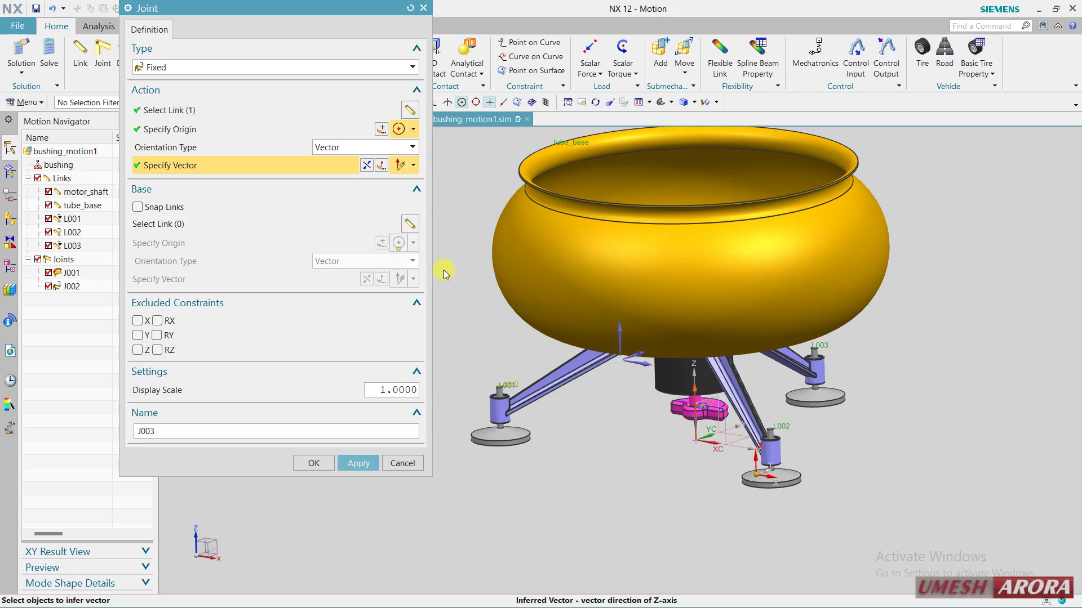
pyautogui.scroll(5, 779, 445)
pyautogui.click(721, 403)
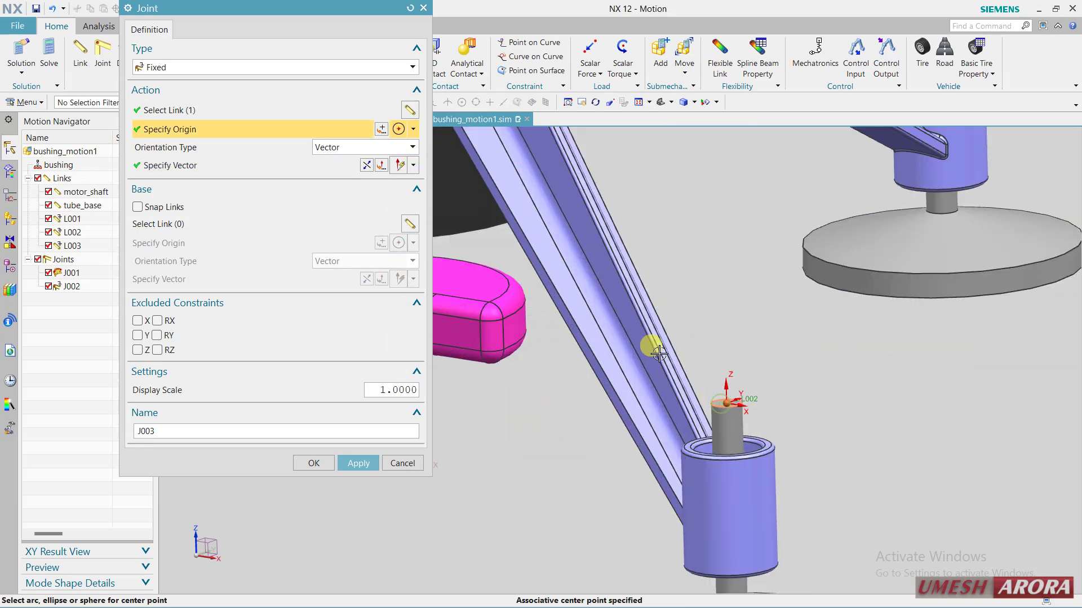
pyautogui.click(358, 463)
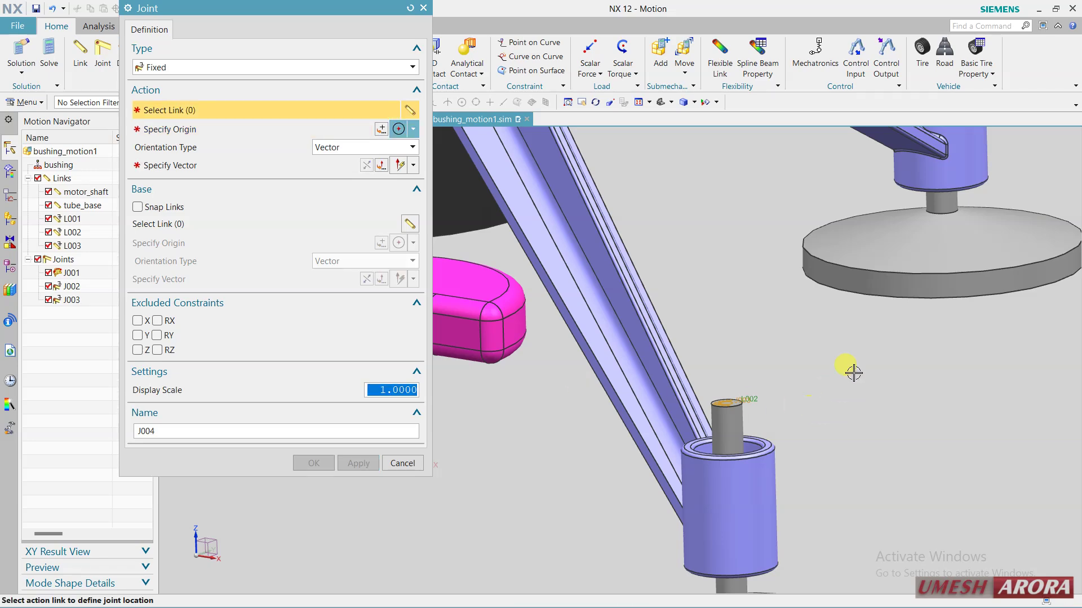
# Step: Set up fixed joint J004 on the last leg: Z direction, pin-top arc-centre origin, tube_base base
pyautogui.click(885, 263)
pyautogui.click(866, 402)
pyautogui.scroll(-5, 867, 402)
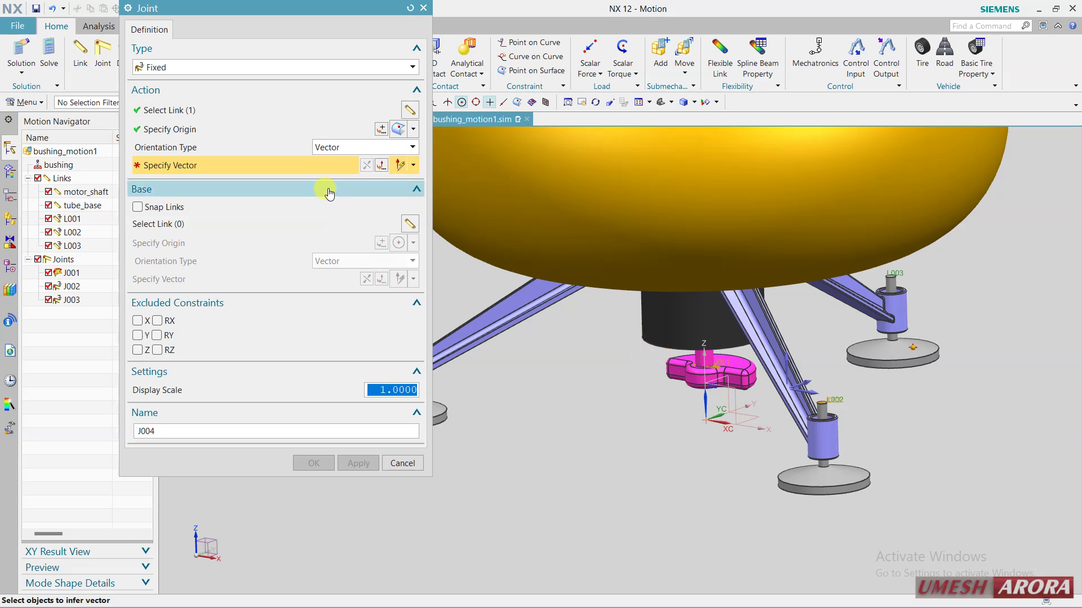
pyautogui.scroll(-3, 664, 473)
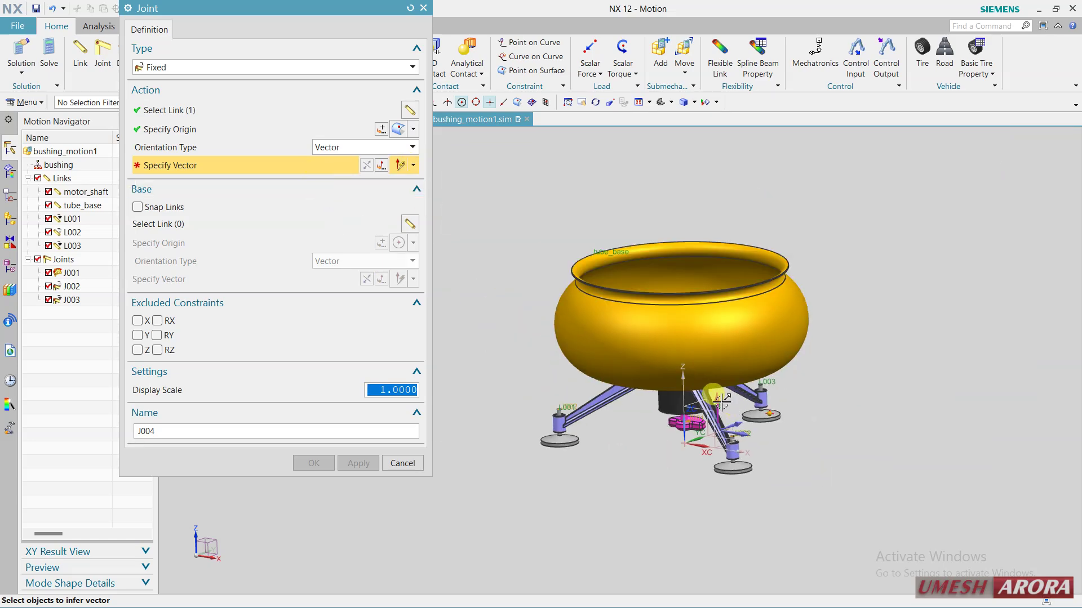
pyautogui.click(721, 401)
pyautogui.click(413, 165)
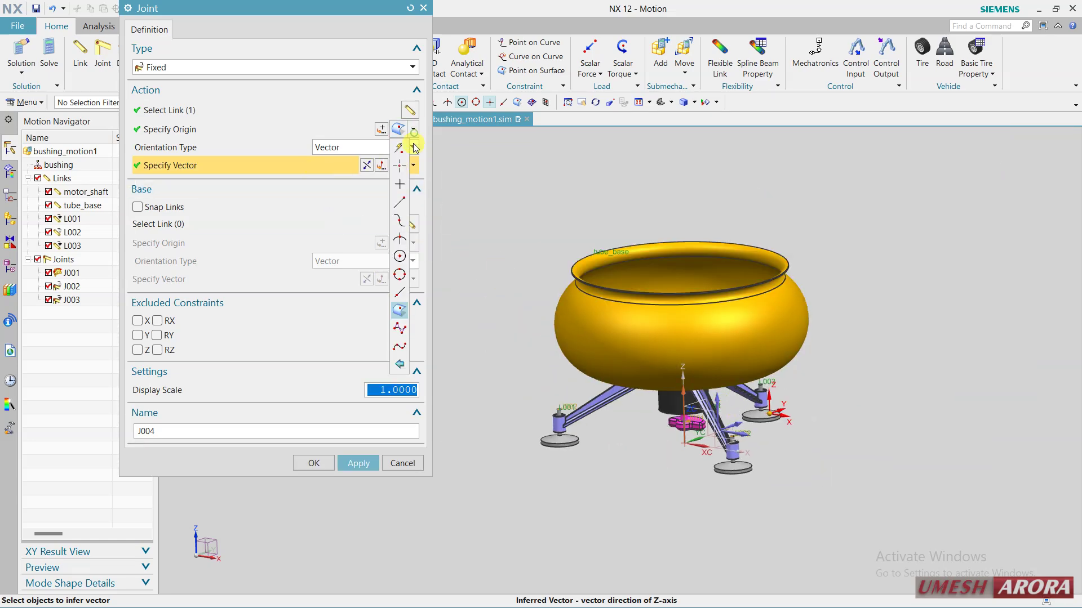
pyautogui.click(399, 256)
pyautogui.scroll(5, 726, 338)
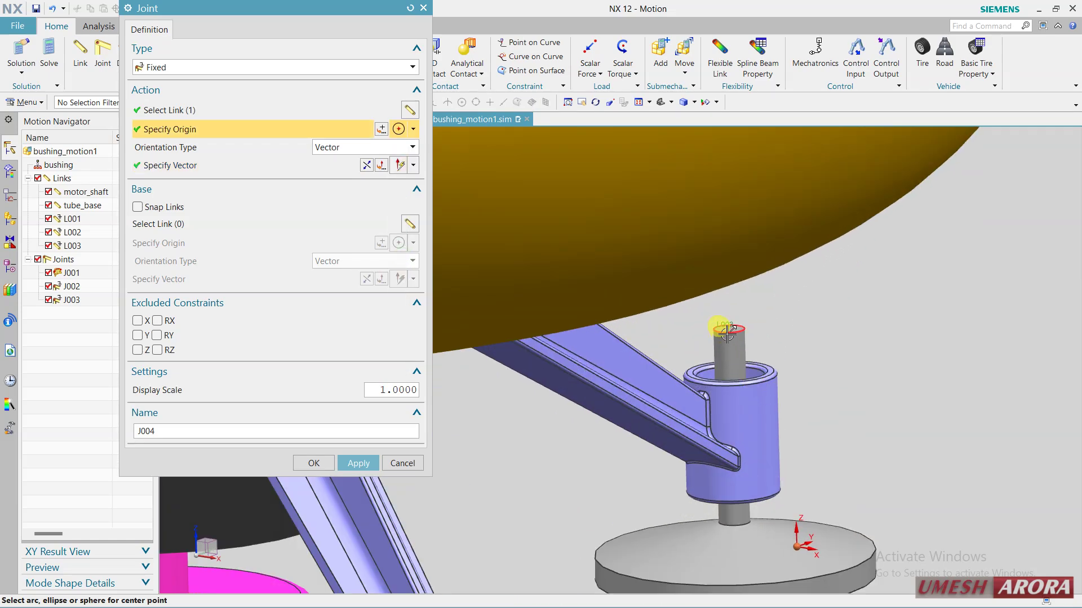
pyautogui.click(727, 332)
pyautogui.scroll(-8, 561, 445)
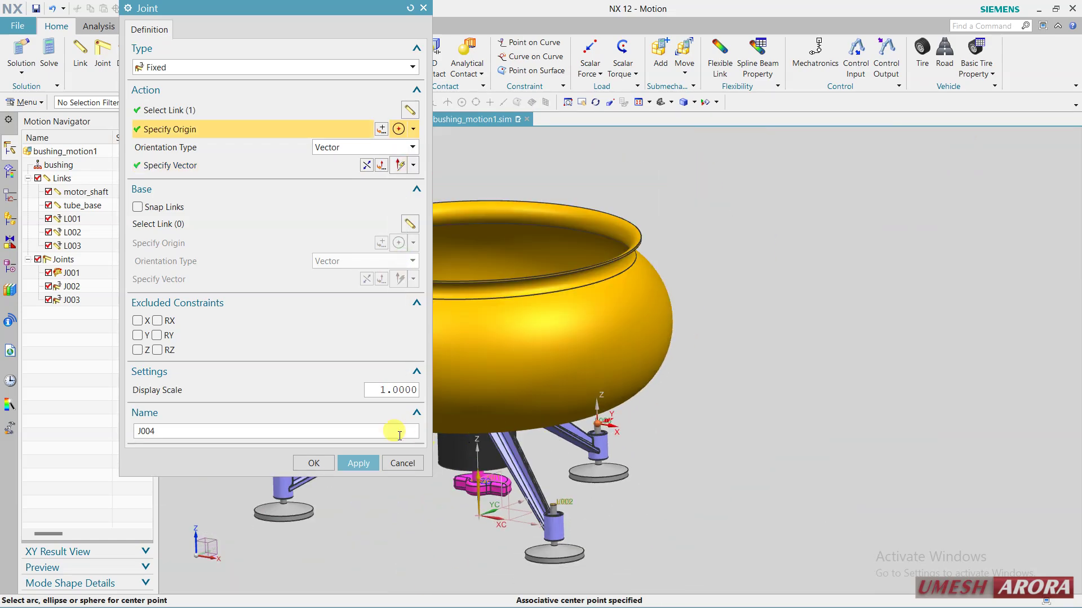
pyautogui.click(189, 224)
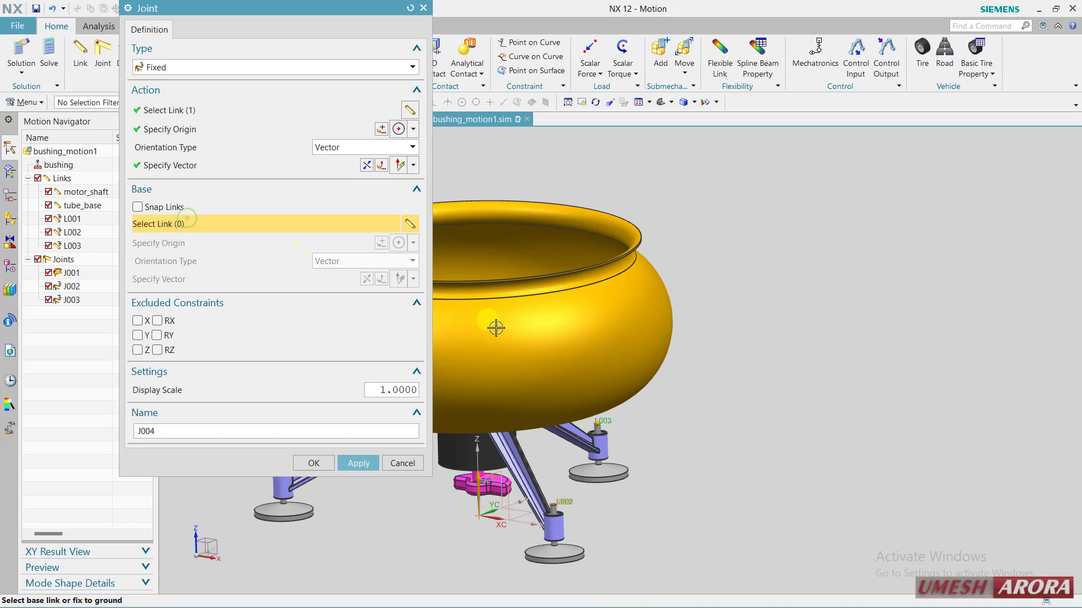
pyautogui.click(495, 323)
# Step: Create fixed joint J004, then open link L002's properties and close them unchanged
pyautogui.click(313, 463)
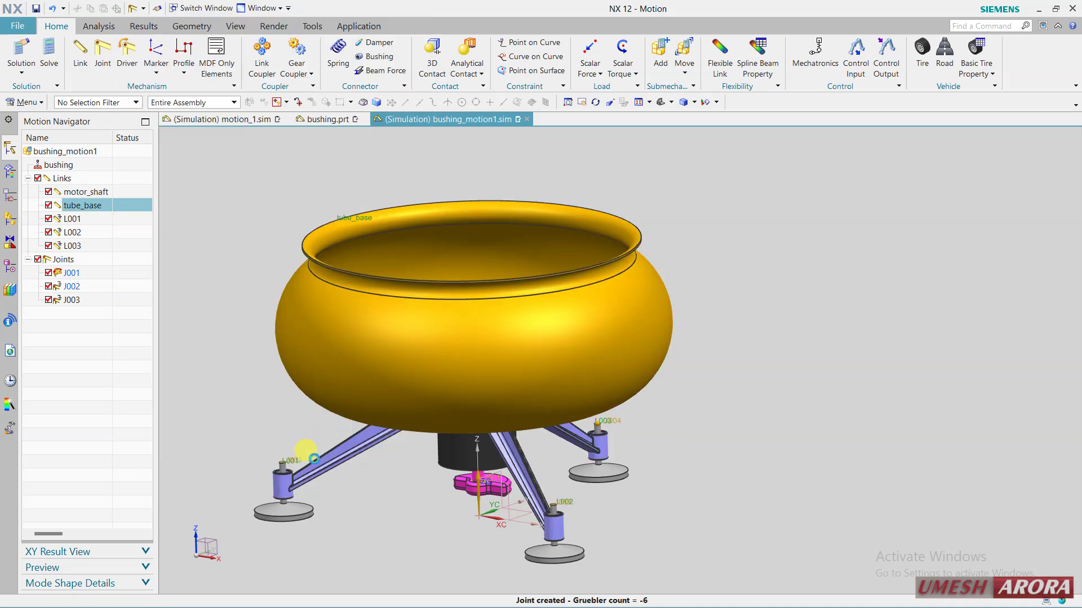
pyautogui.click(84, 236)
pyautogui.doubleClick(84, 235)
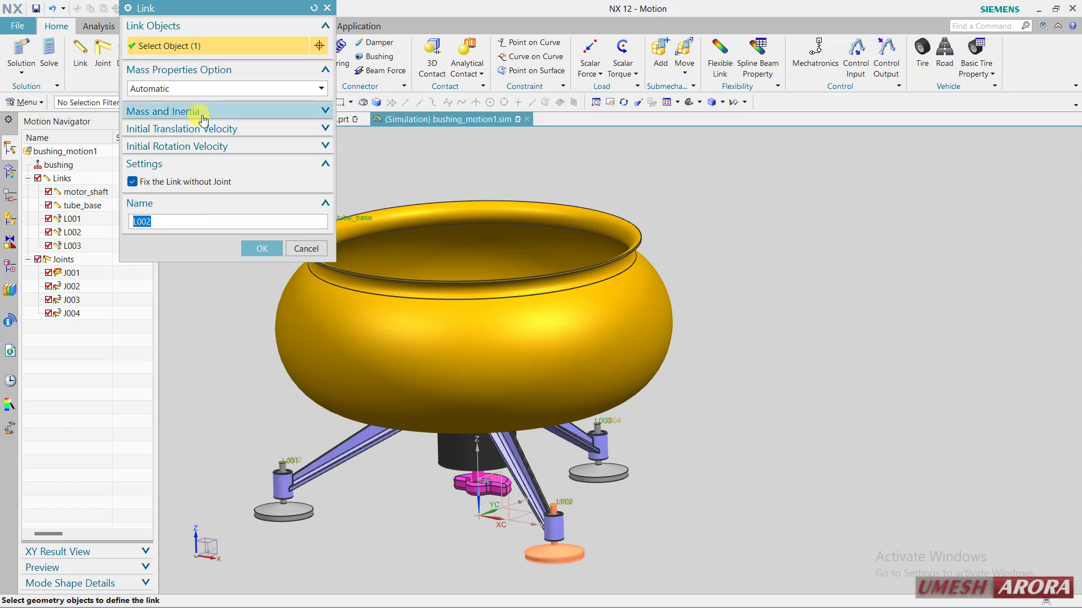
pyautogui.click(306, 249)
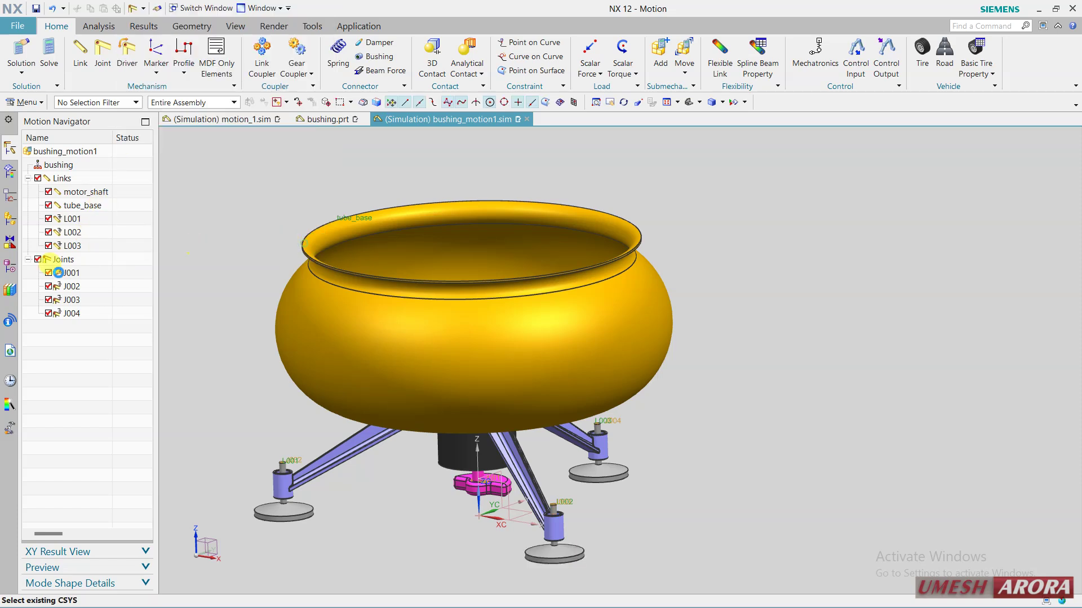
# Step: Edit J003 to use tube_base as its base link and fit the model in view
pyautogui.click(76, 302)
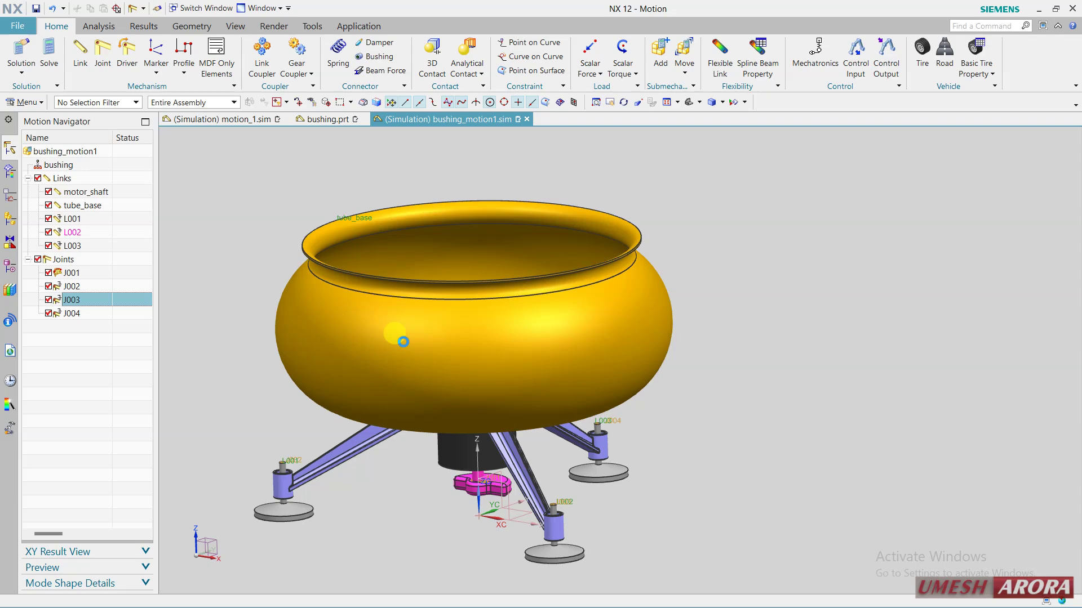
pyautogui.click(234, 224)
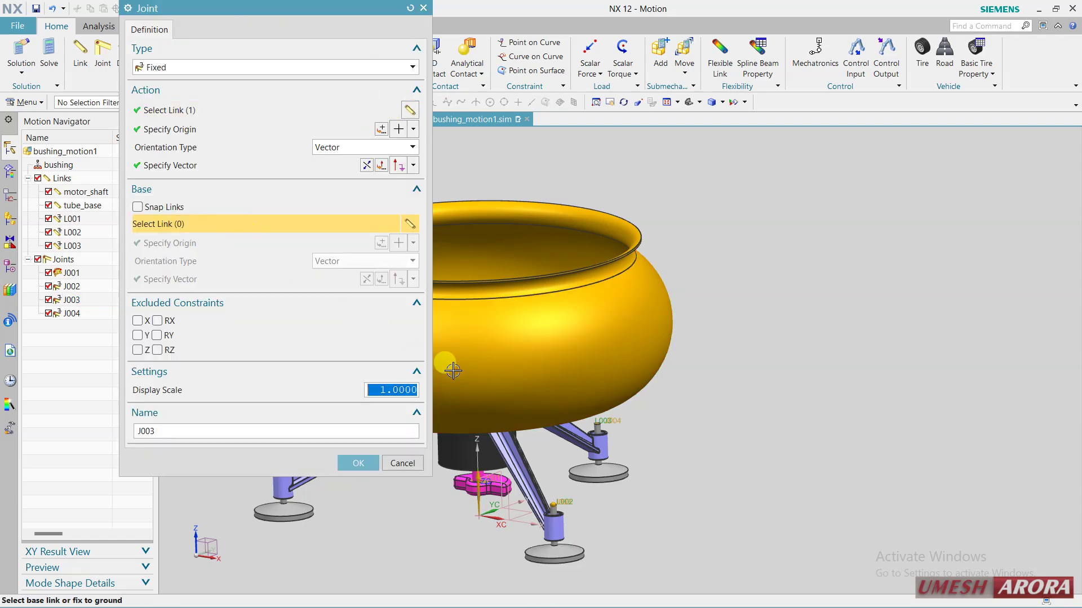
pyautogui.click(447, 376)
pyautogui.click(360, 462)
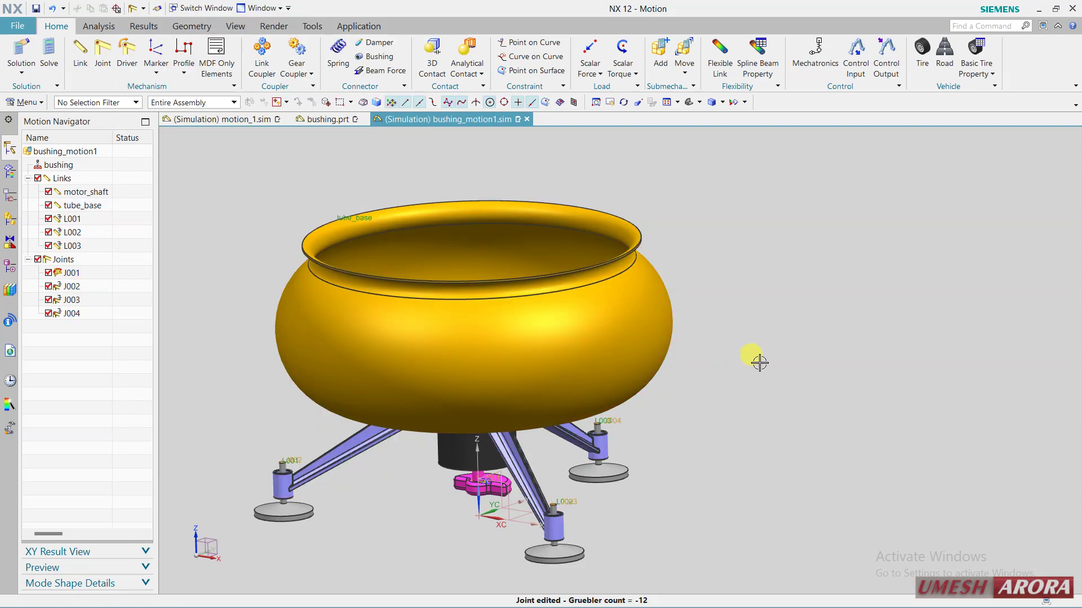
pyautogui.hotkey('ctrl', 'f')
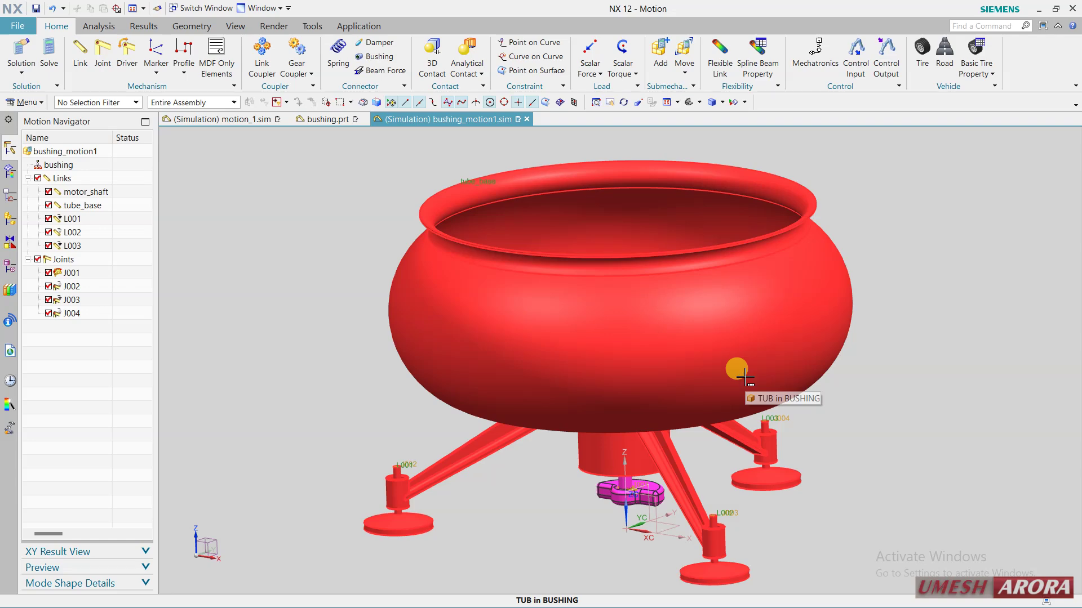
# Step: Start cylindrical bushing on the L001 foot along Z, with the foot disc as base link
pyautogui.moveTo(744, 376); pyautogui.dragTo(415, 505, button='middle')
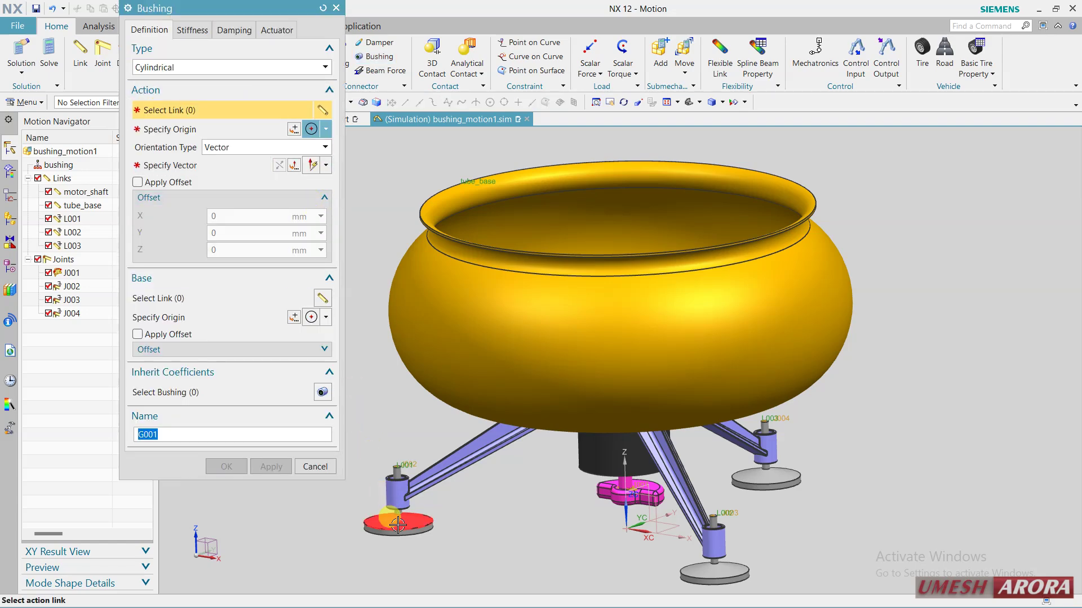
pyautogui.scroll(2, 389, 515)
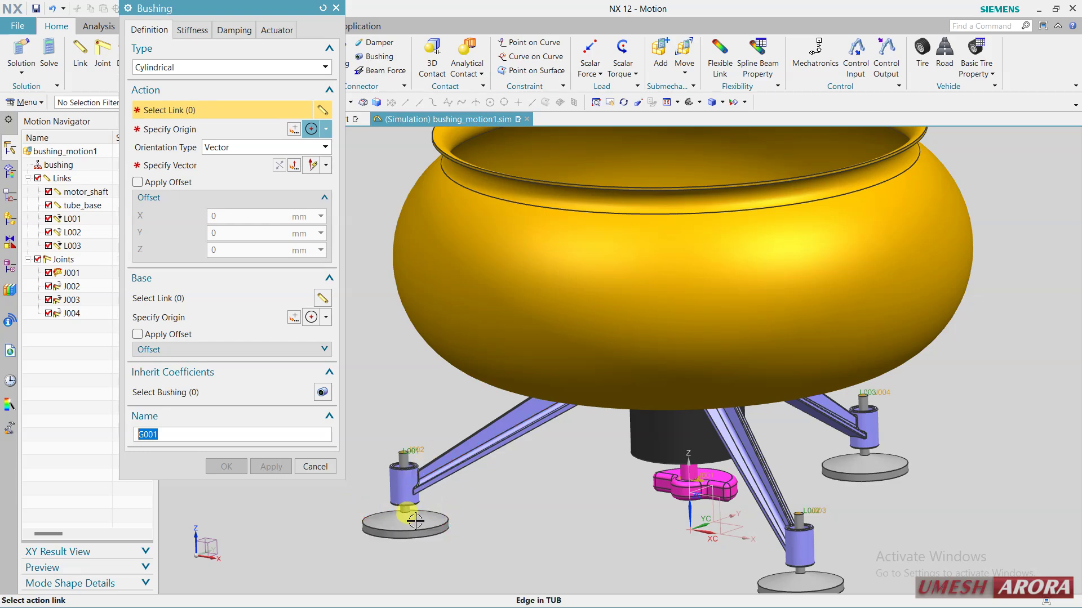
pyautogui.click(403, 484)
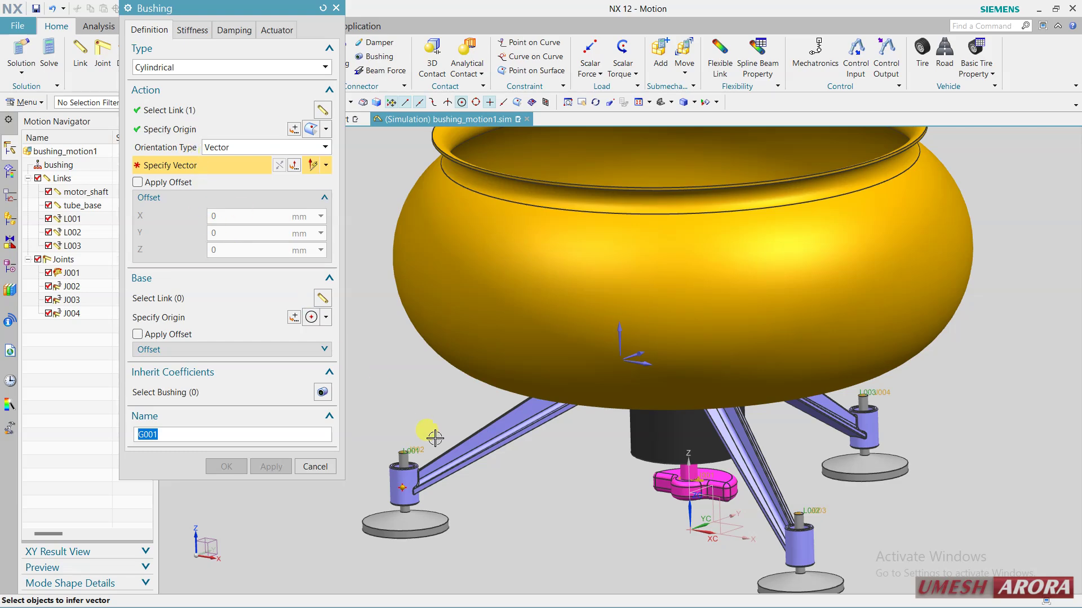
pyautogui.click(620, 326)
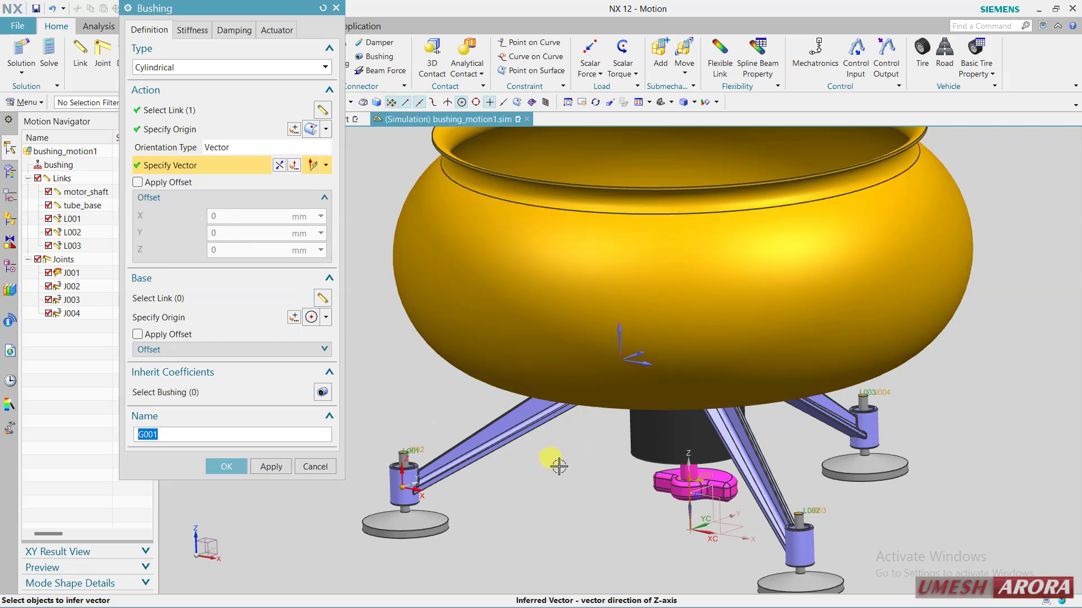
pyautogui.click(181, 301)
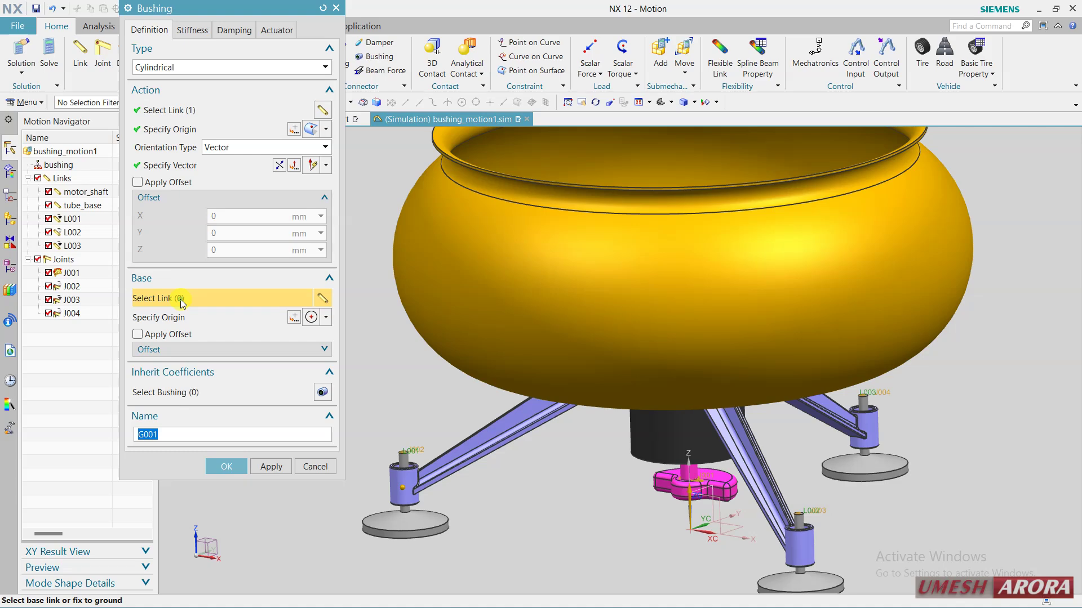
pyautogui.click(402, 511)
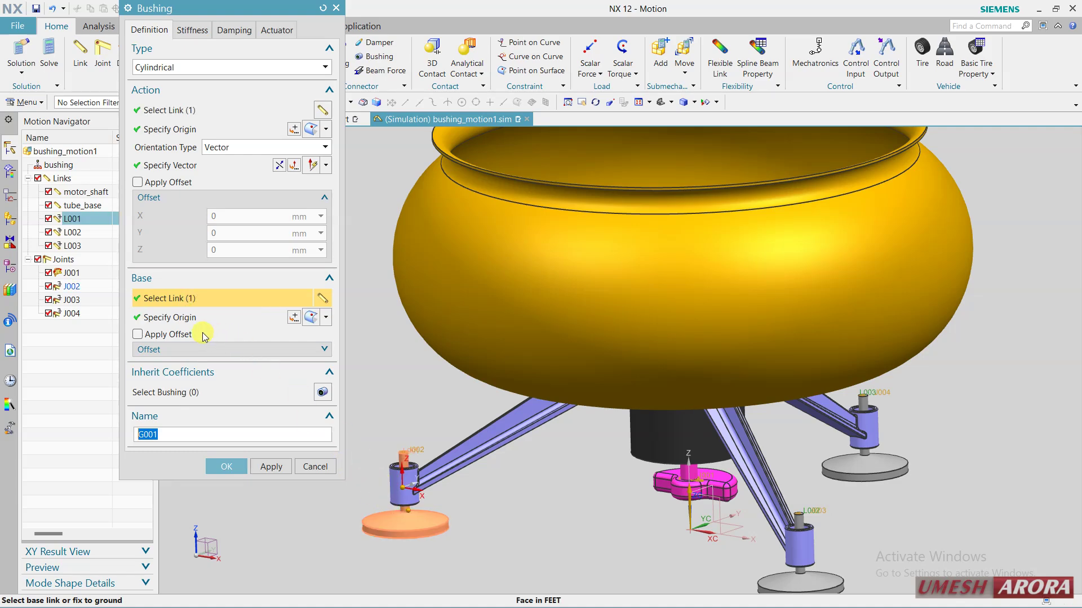
# Step: Place base and action origins at the sleeve's lower and top arc centres, and apply G001
pyautogui.click(325, 317)
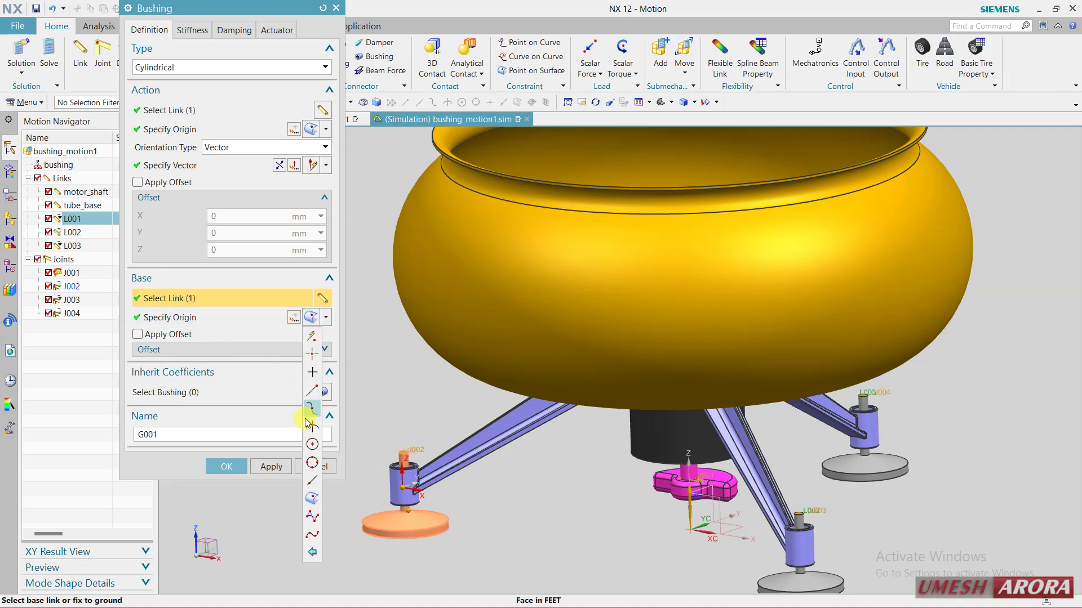
pyautogui.click(311, 445)
pyautogui.scroll(3, 389, 468)
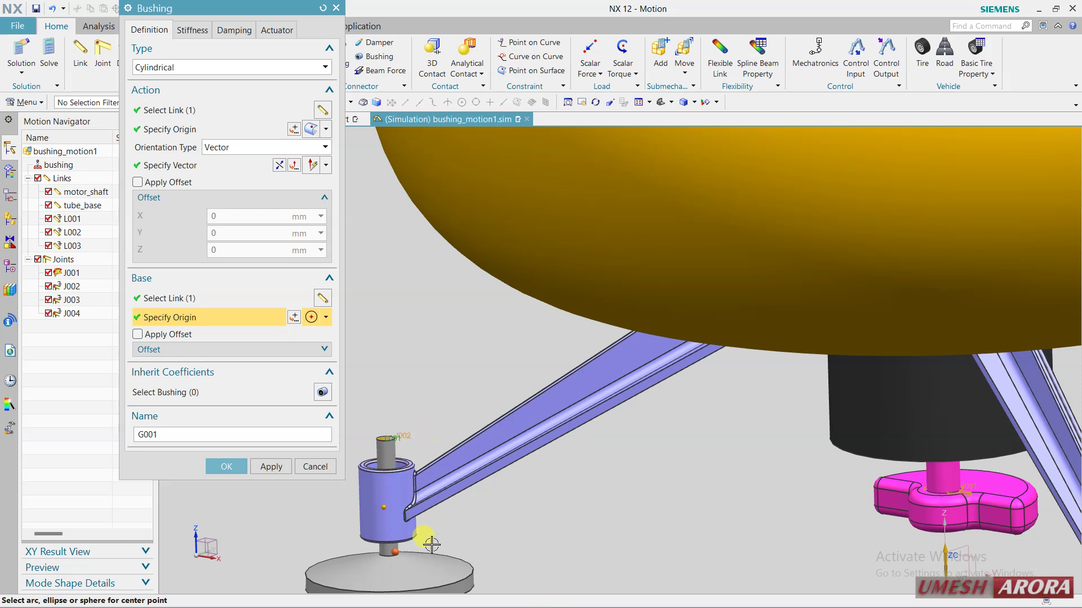
pyautogui.click(381, 555)
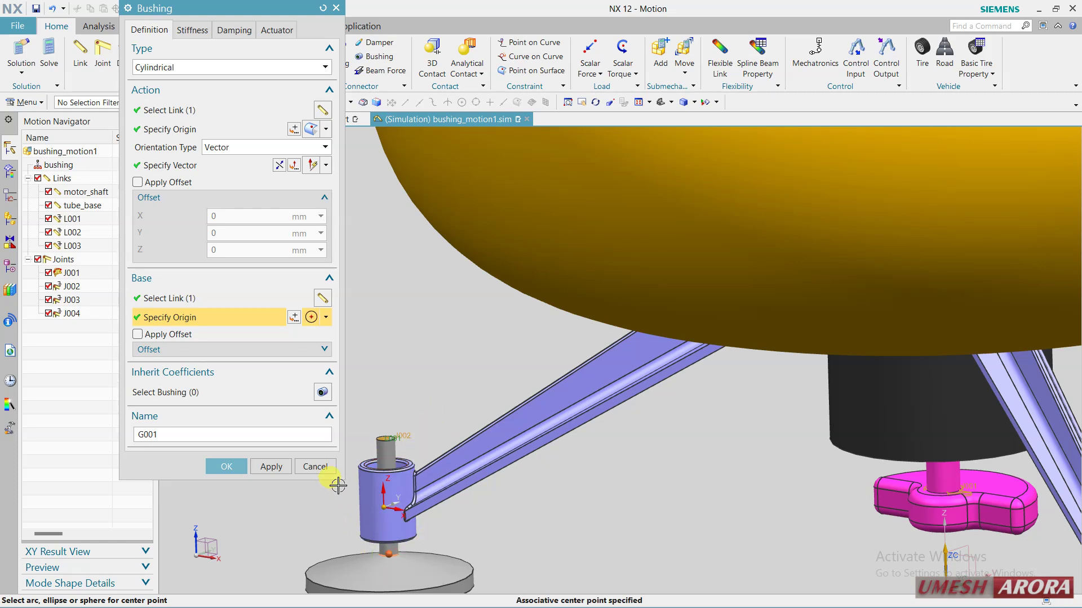
pyautogui.click(200, 130)
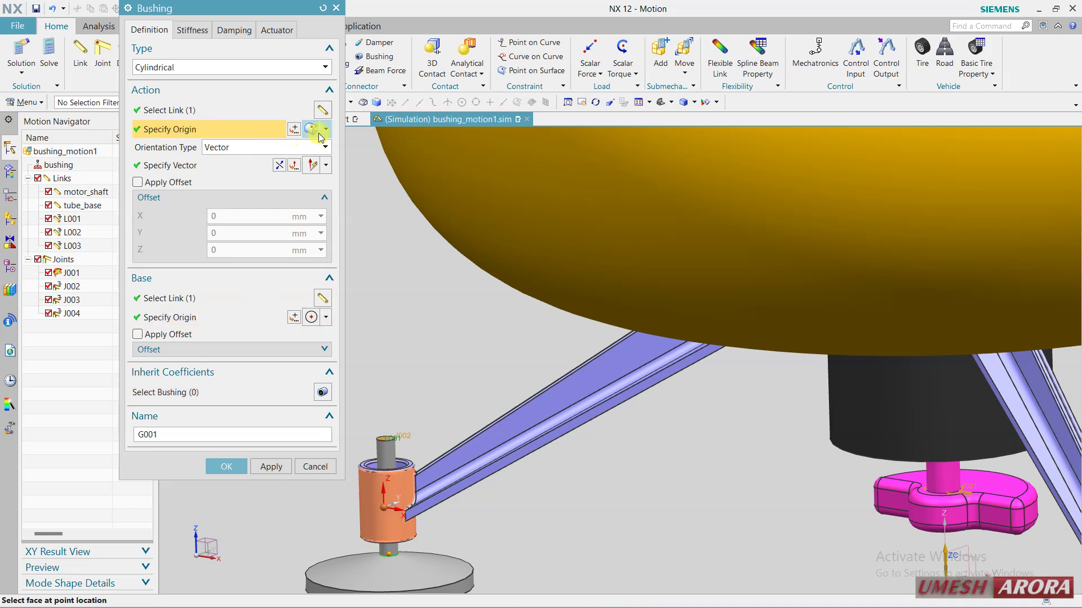
pyautogui.click(326, 130)
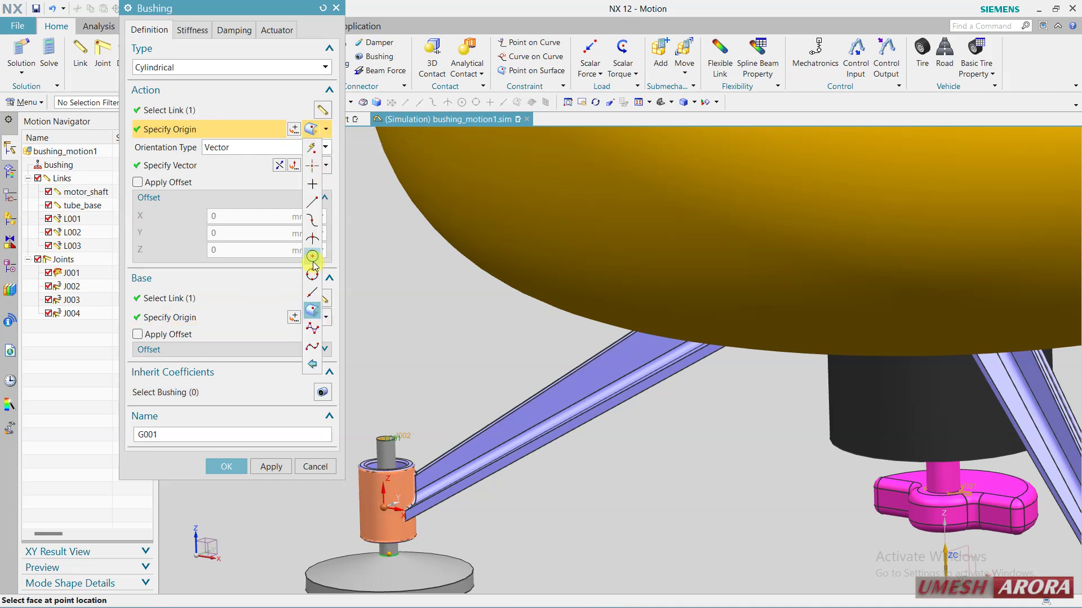
pyautogui.click(312, 258)
pyautogui.click(360, 469)
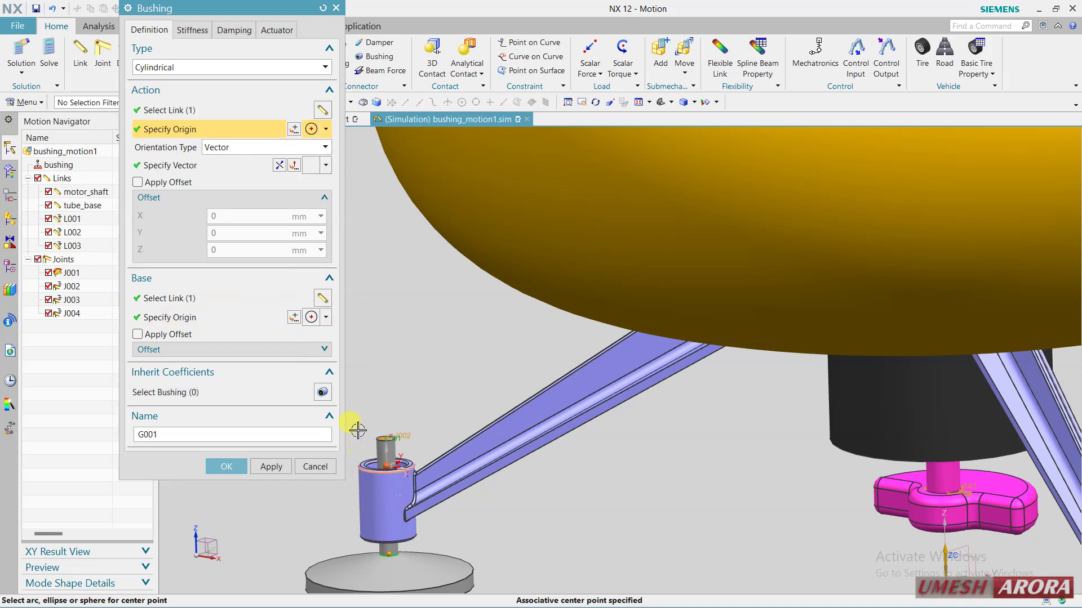
pyautogui.click(268, 470)
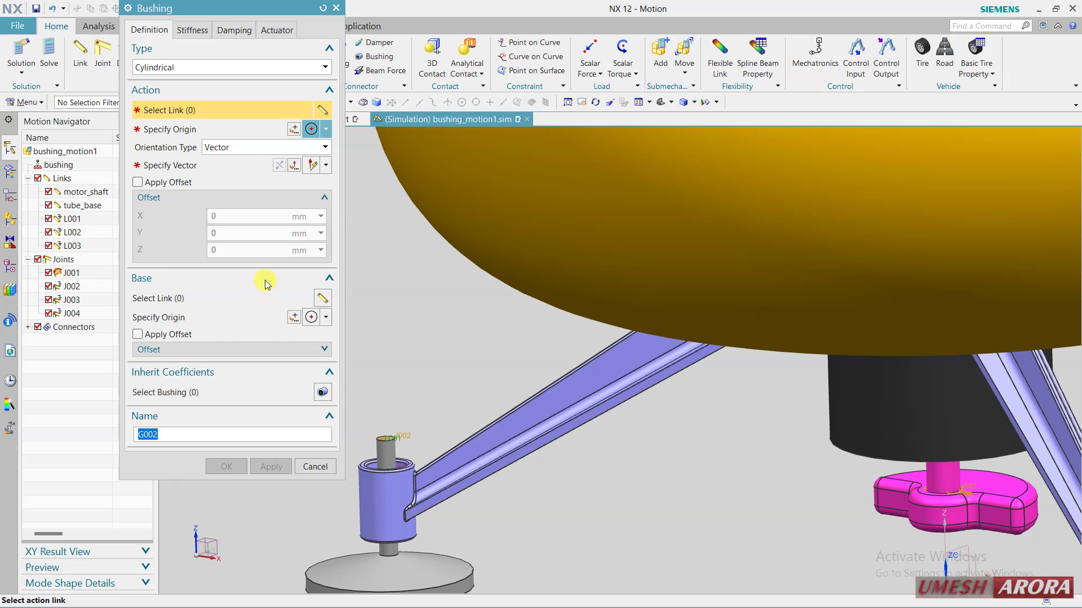
# Step: Review the bushing's Stiffness, Damping and Actuator settings, then return to the Definition settings
pyautogui.click(188, 32)
pyautogui.click(243, 31)
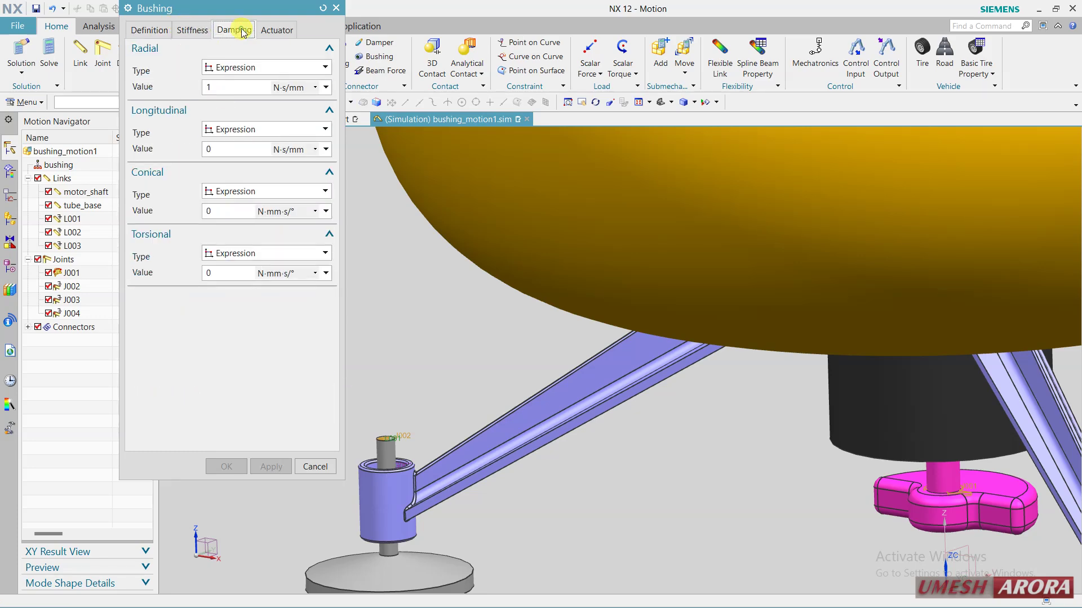
pyautogui.click(281, 31)
pyautogui.click(149, 30)
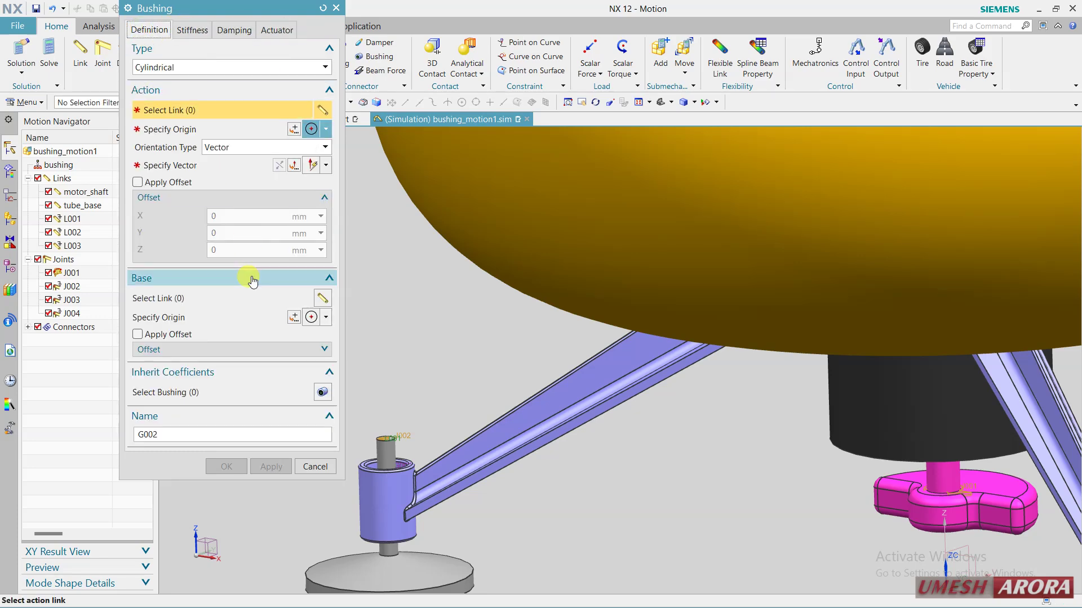
pyautogui.scroll(-4, 406, 378)
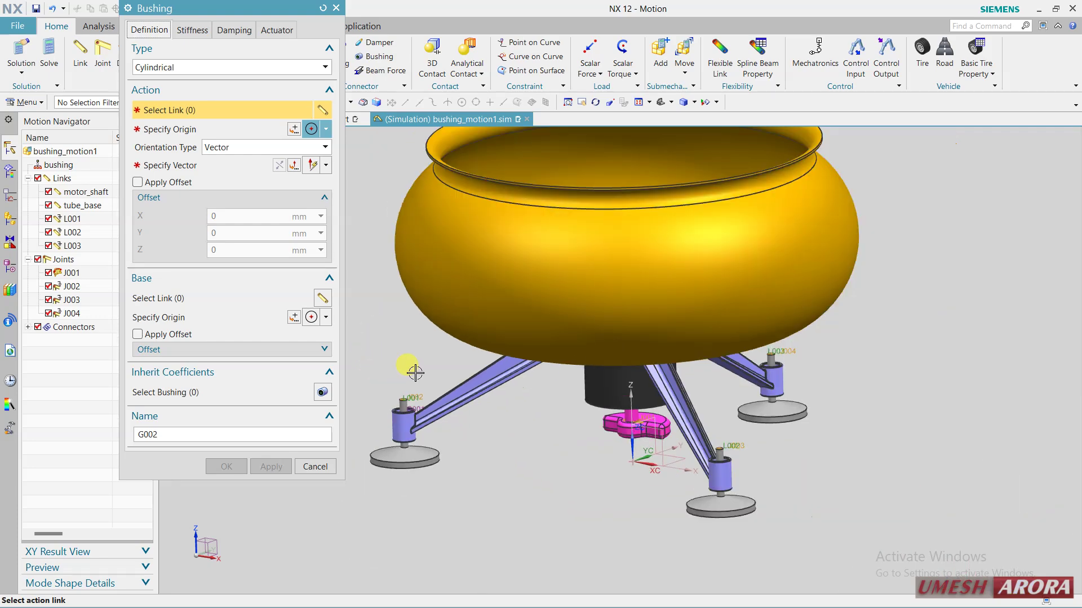
pyautogui.scroll(2, 864, 503)
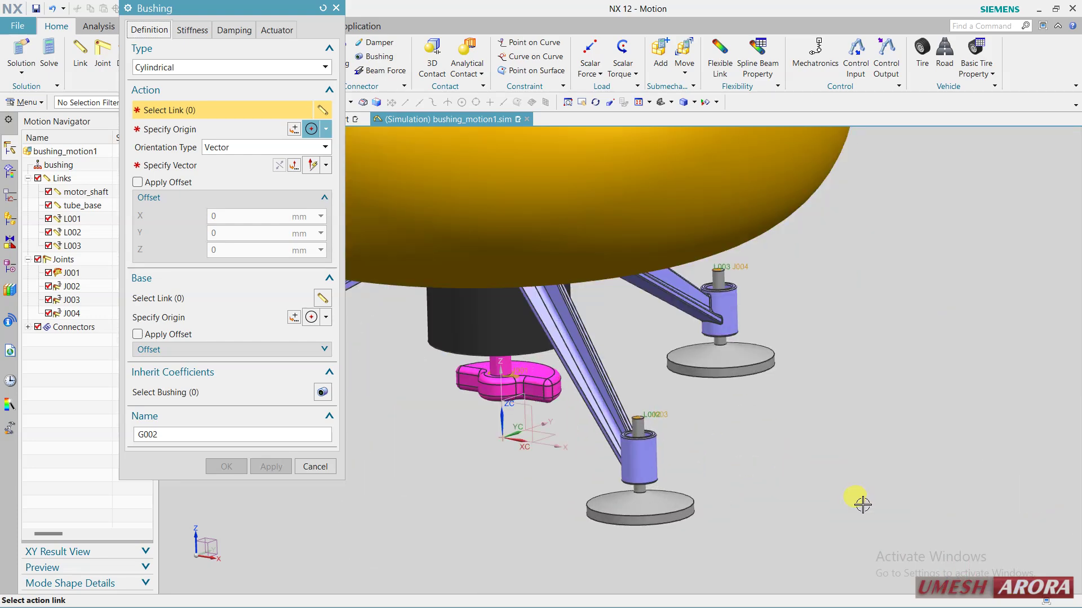
# Step: Set the second foot's sleeve as action link with Z orientation and an arc-centre origin
pyautogui.click(653, 456)
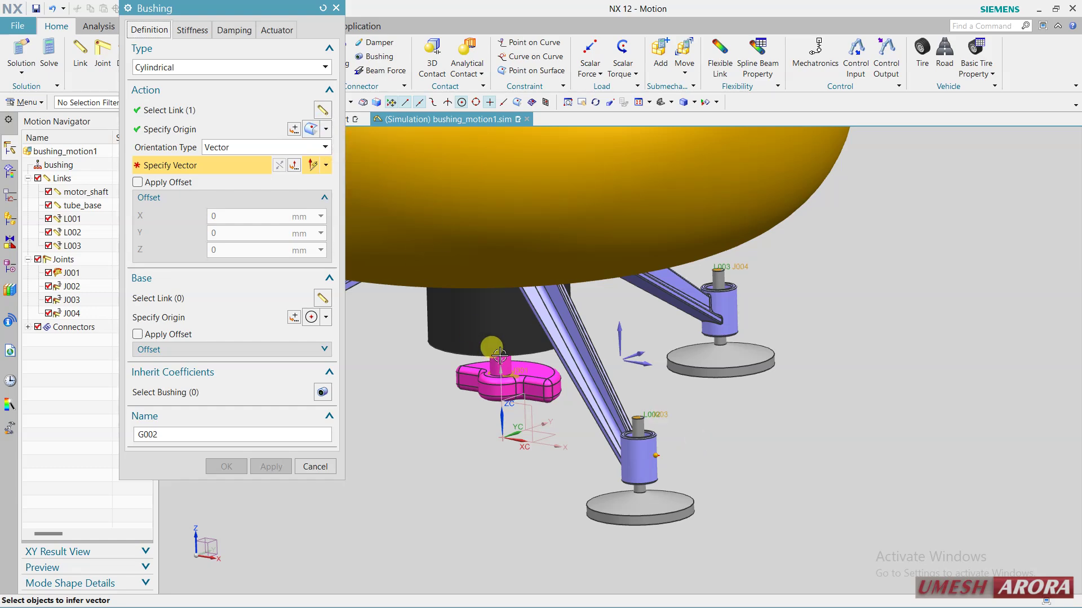
pyautogui.click(630, 324)
pyautogui.click(326, 129)
pyautogui.click(311, 258)
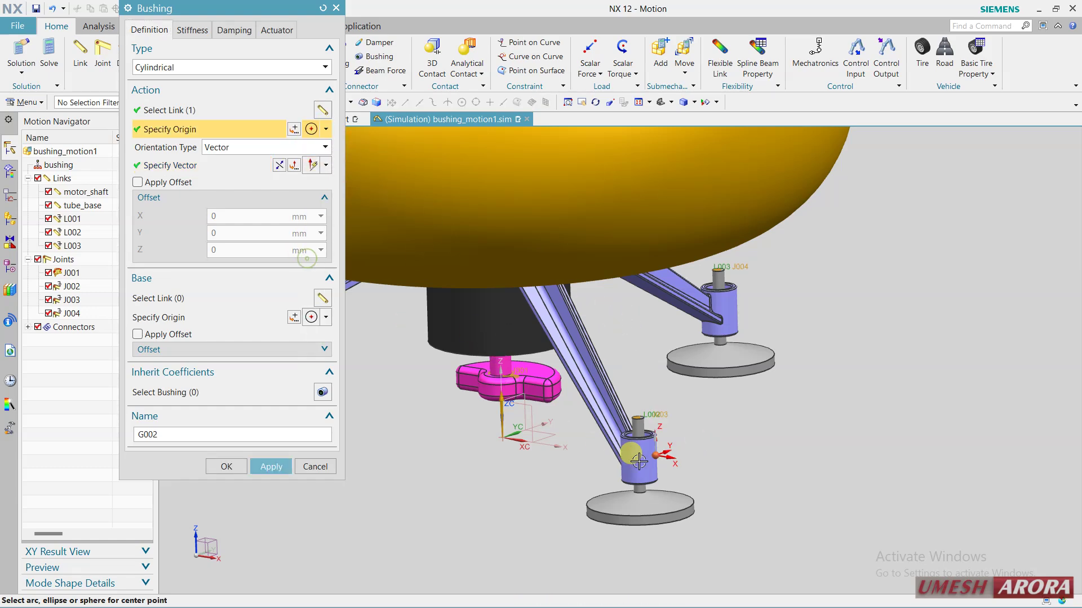
pyautogui.scroll(5, 649, 447)
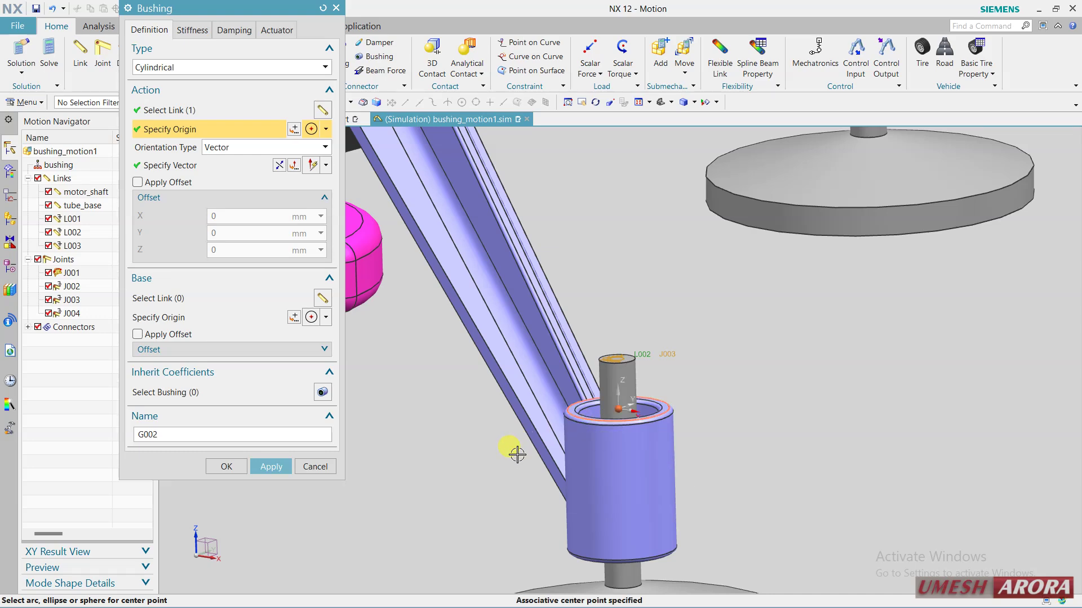
# Step: Set the lower shaft as base link at its arc centre and create bushing G002
pyautogui.click(219, 318)
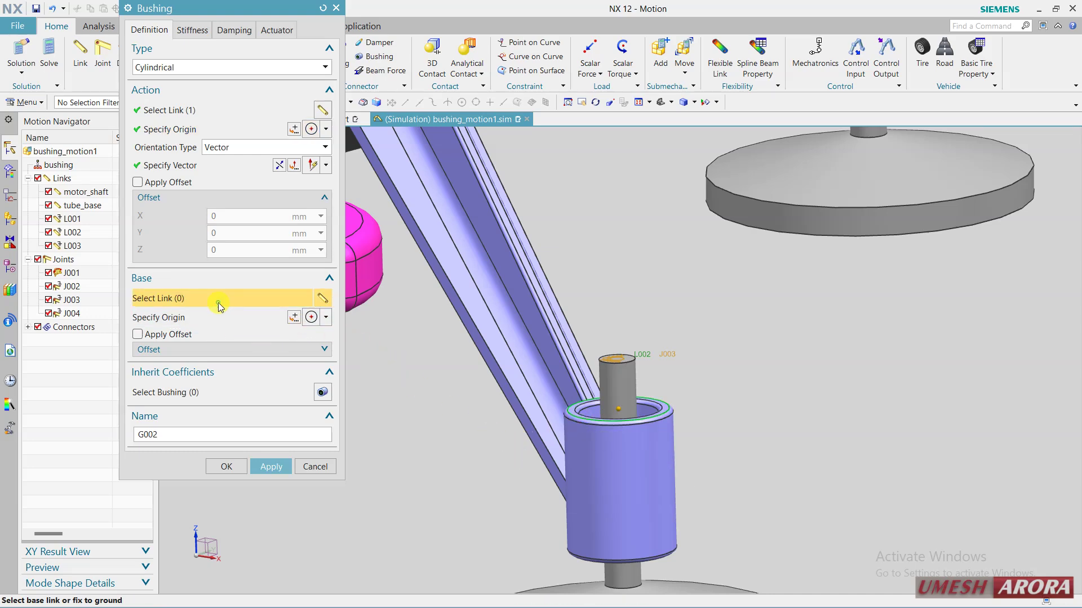
pyautogui.click(564, 510)
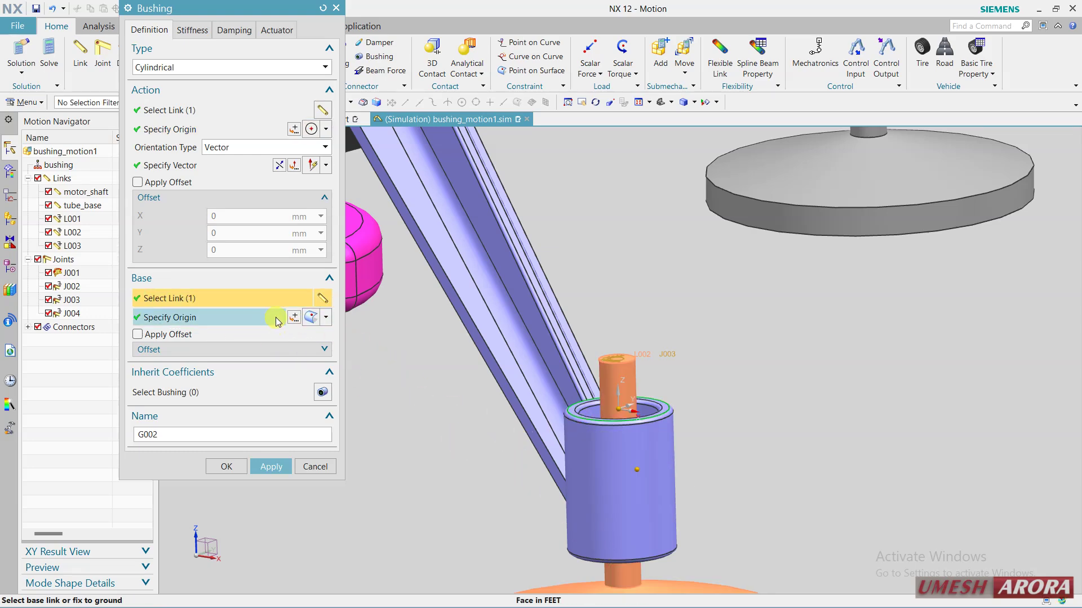
pyautogui.click(325, 317)
pyautogui.click(316, 442)
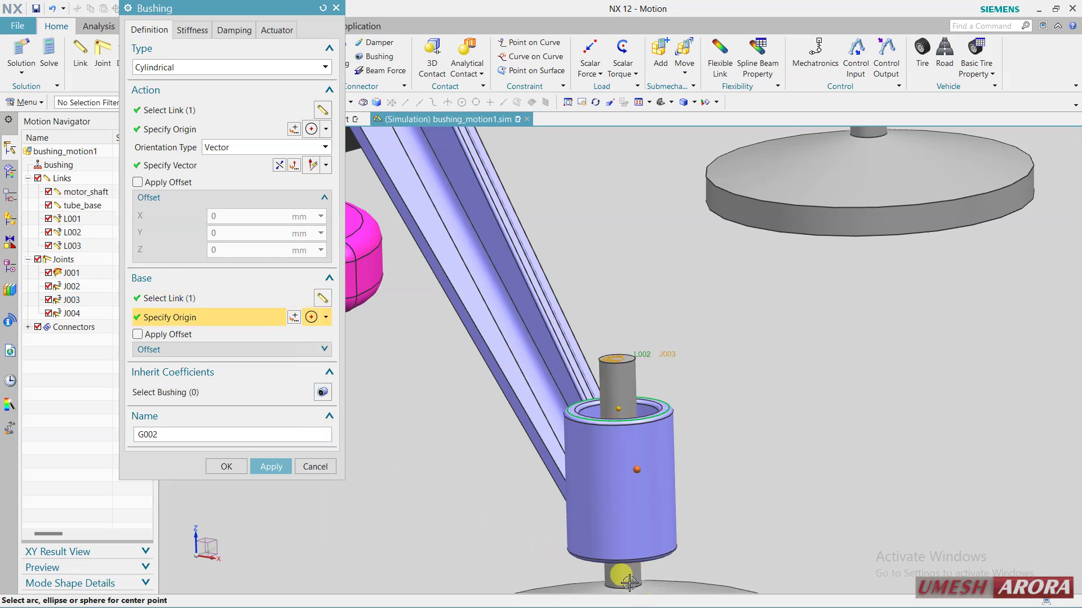
pyautogui.click(626, 586)
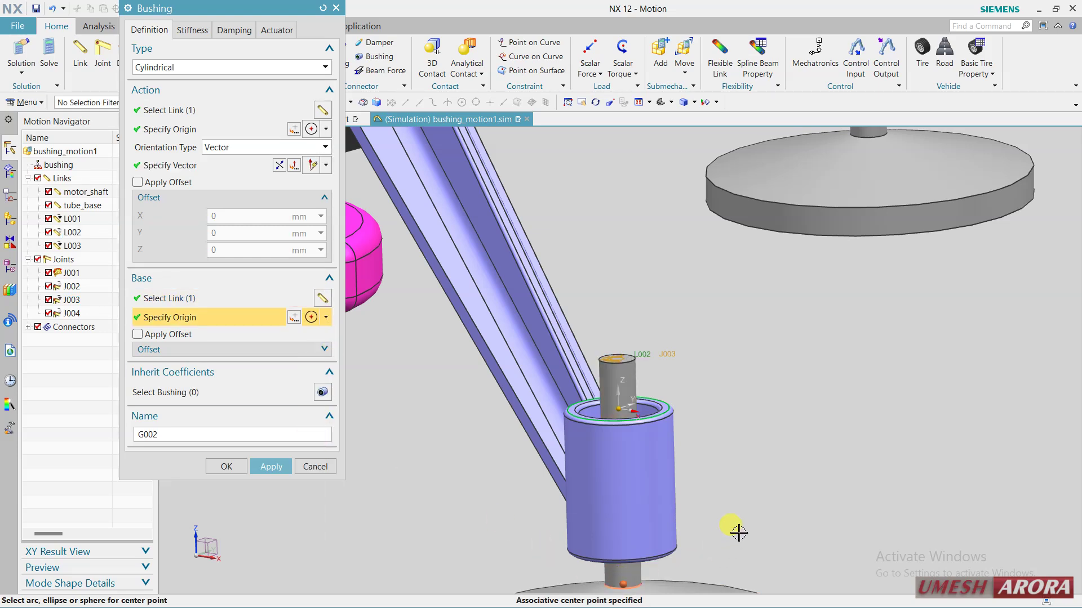
pyautogui.click(271, 466)
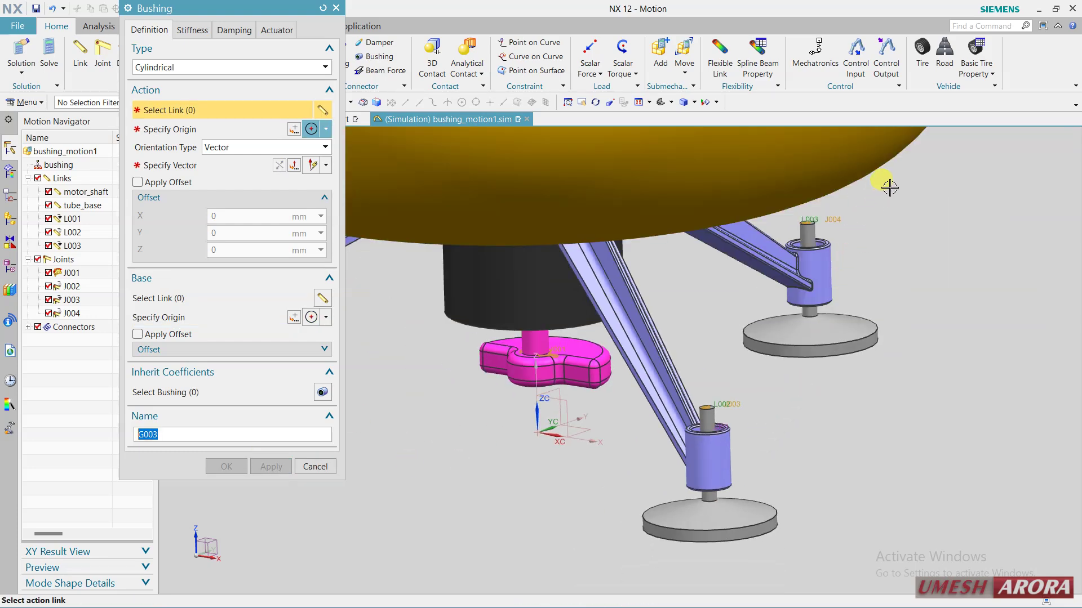
# Step: Set the third leg's tube as action link with Z orientation and origin at the top cylinder's arc centre
pyautogui.click(761, 312)
pyautogui.scroll(2, 862, 289)
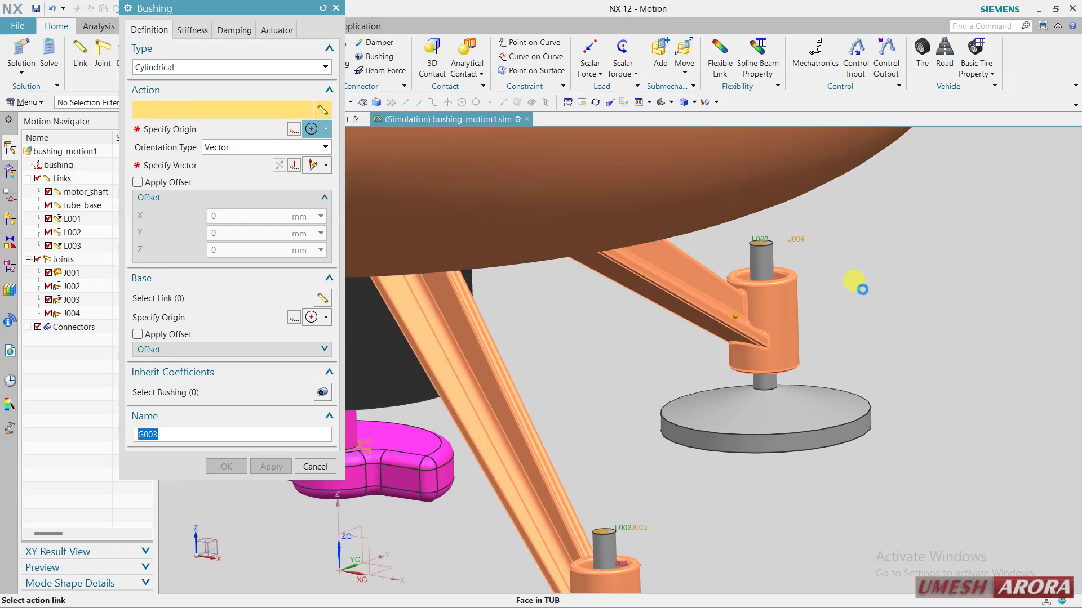
pyautogui.click(862, 289)
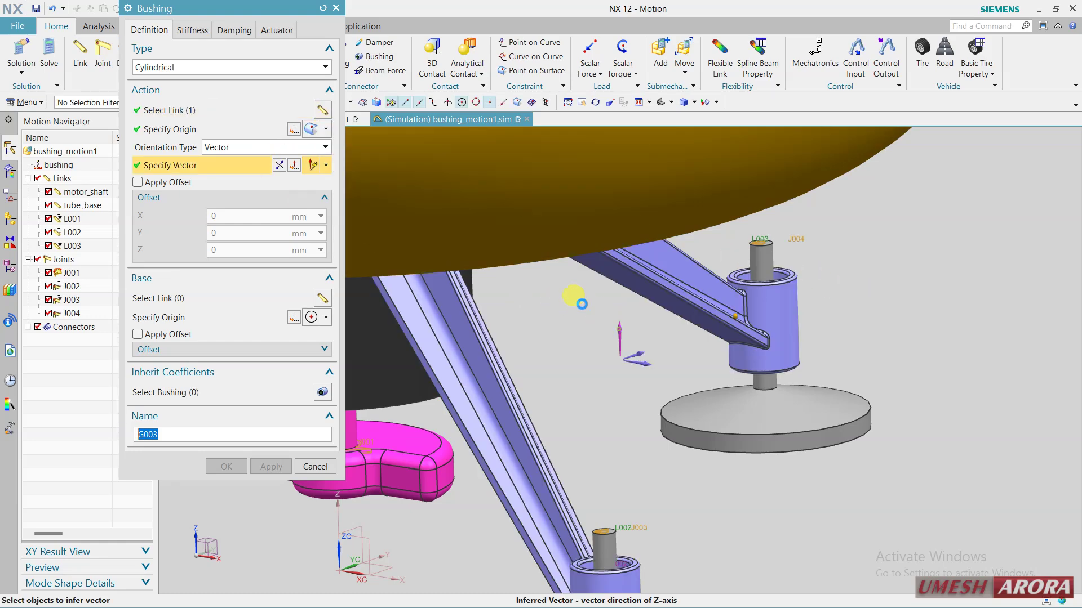
pyautogui.click(574, 296)
pyautogui.click(326, 130)
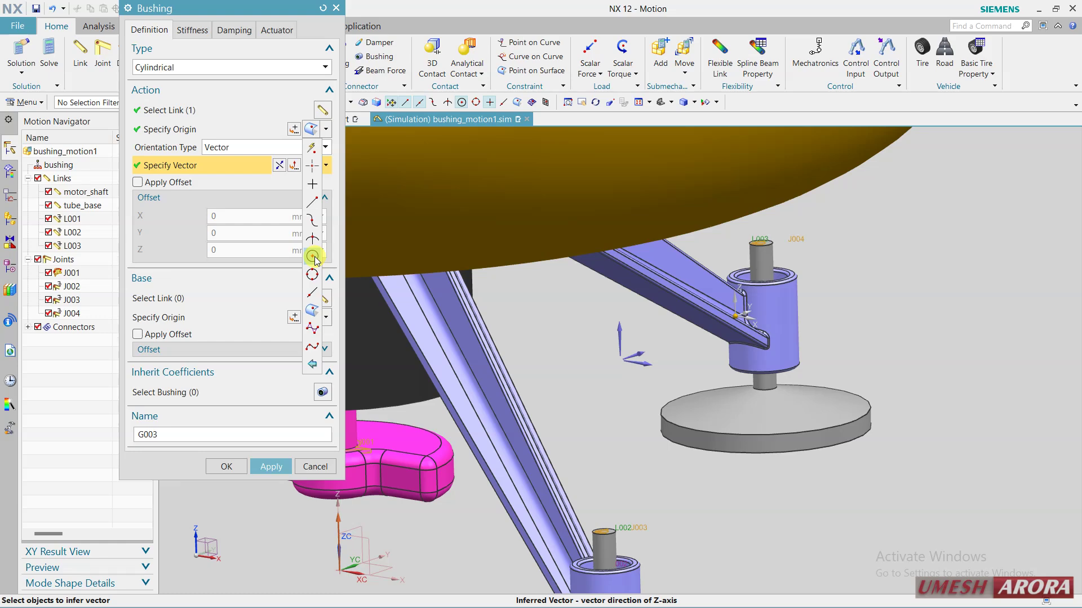
pyautogui.click(312, 256)
pyautogui.click(776, 279)
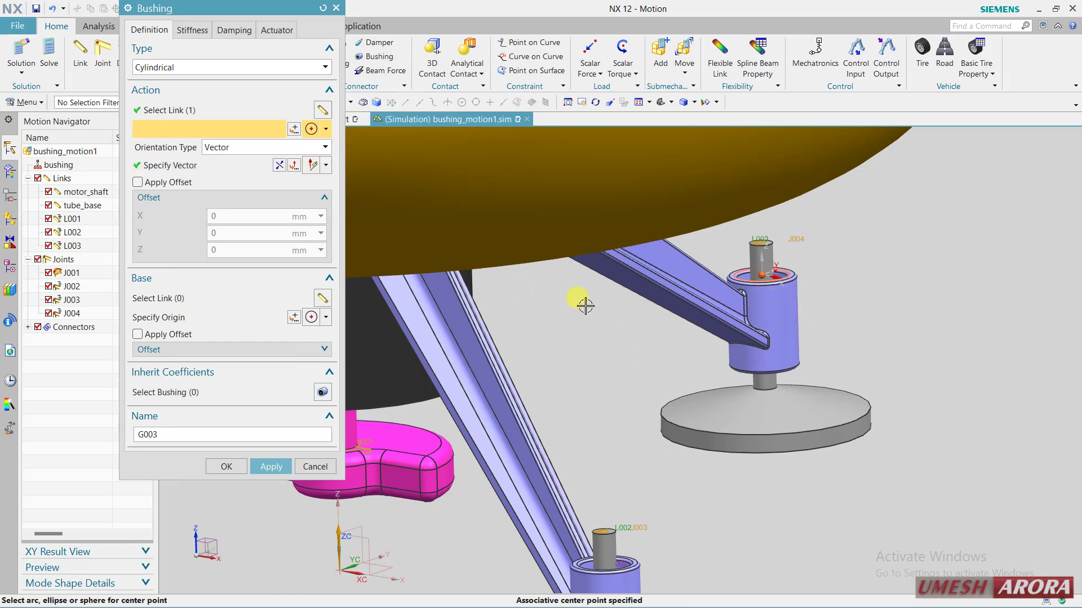
# Step: Set the foot plate as base link at the arc centre and finish bushing G003
pyautogui.click(304, 299)
pyautogui.click(776, 408)
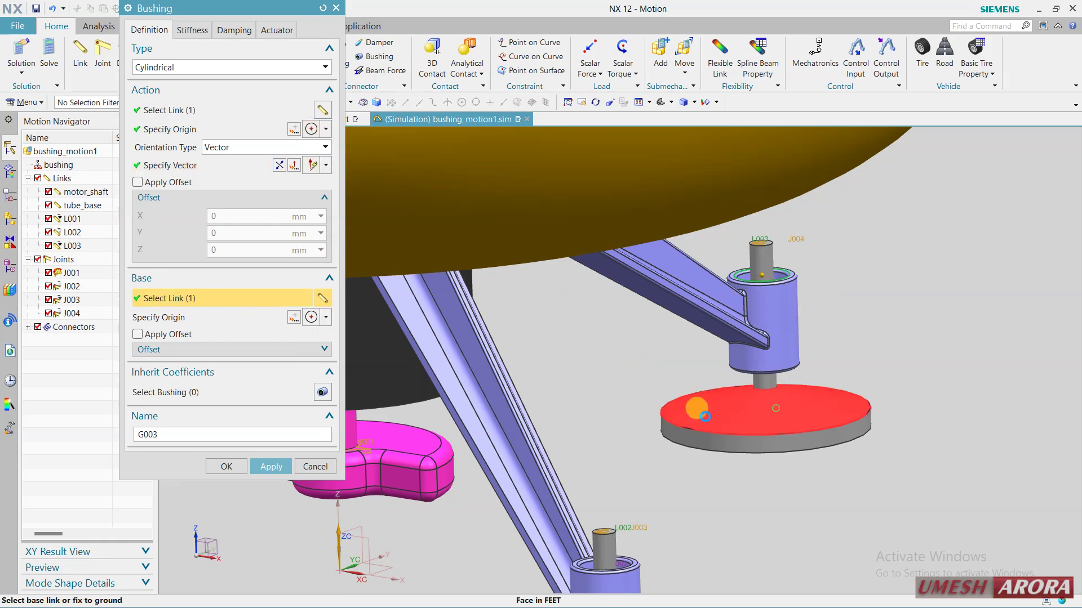
pyautogui.click(235, 311)
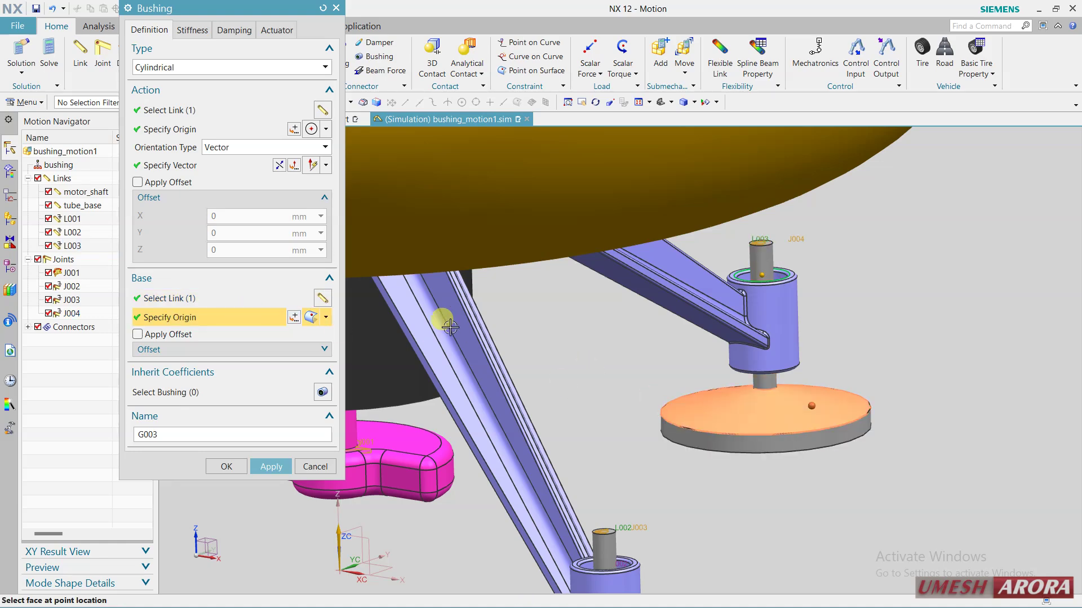
pyautogui.click(325, 317)
pyautogui.click(313, 444)
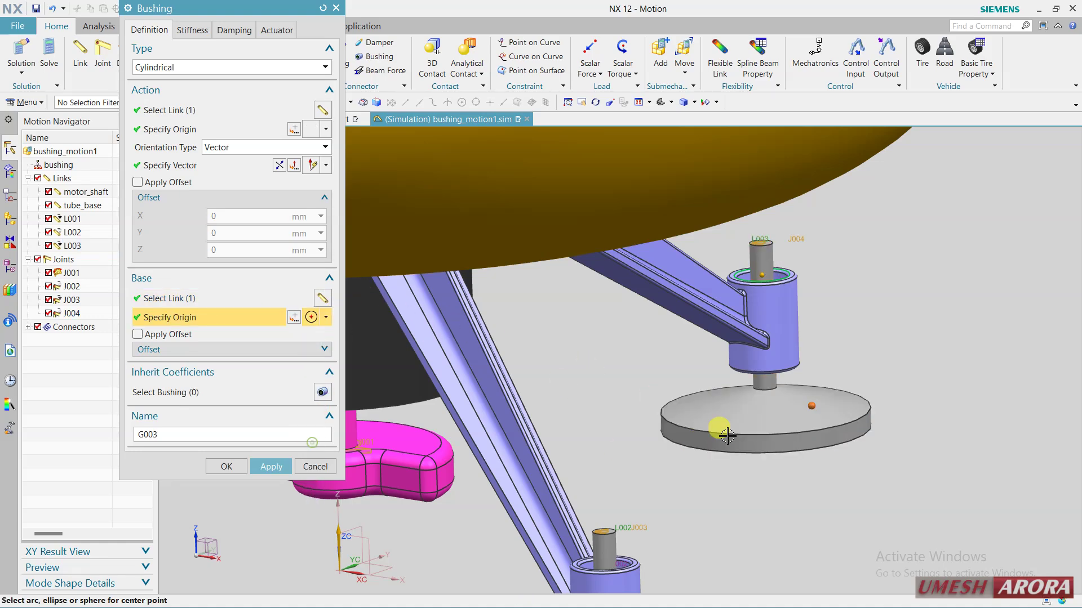
pyautogui.click(771, 248)
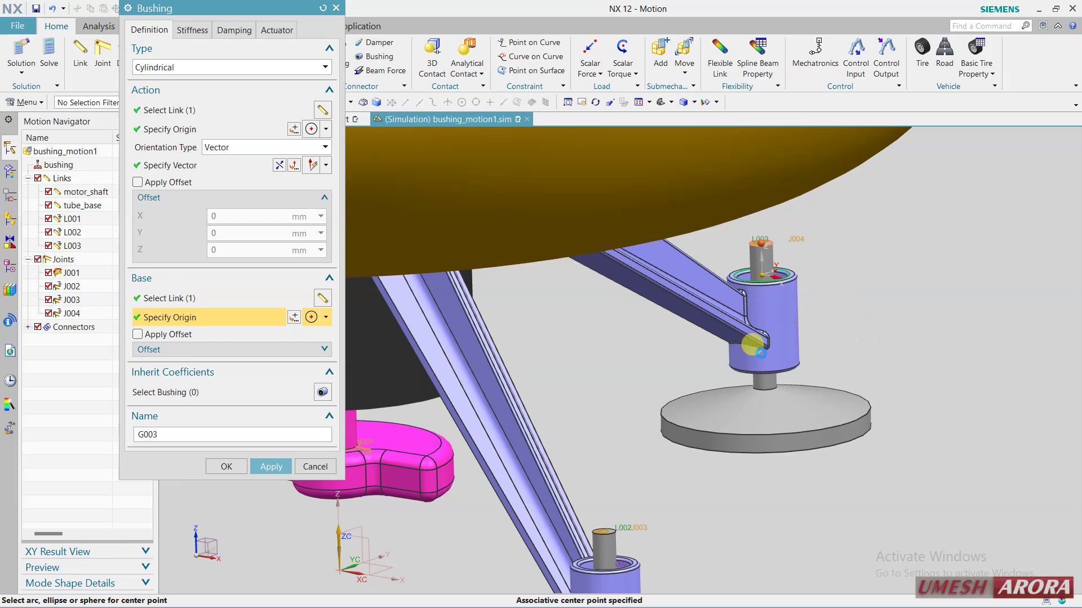
pyautogui.click(226, 466)
# Step: Create Solution_1 as a Kinematics/Dynamics run with 5 s, 50 steps and gravity 0, then solve it
pyautogui.scroll(-5, 756, 413)
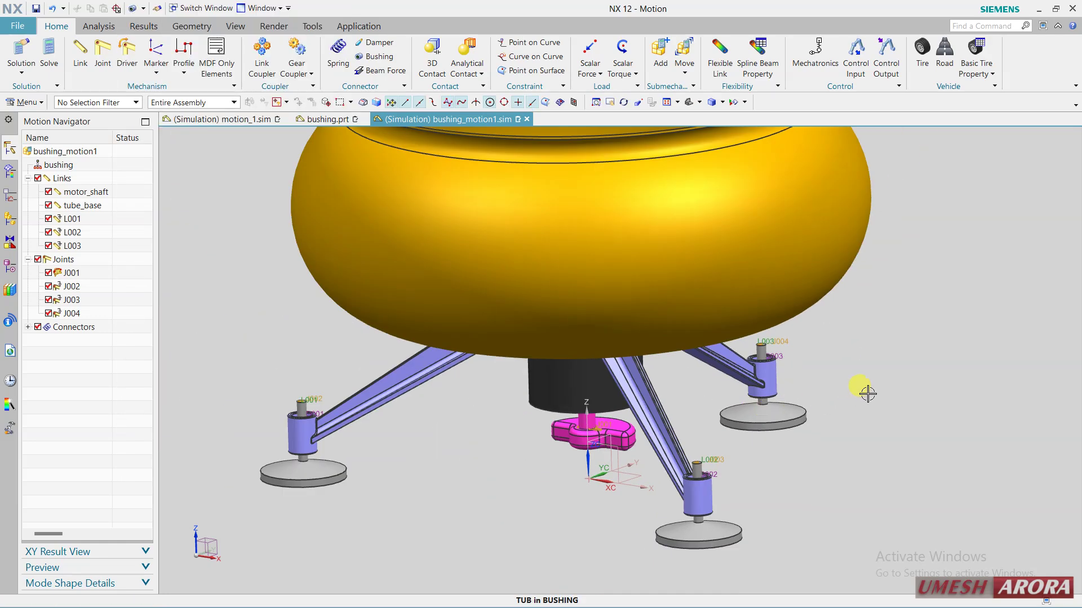
pyautogui.click(28, 327)
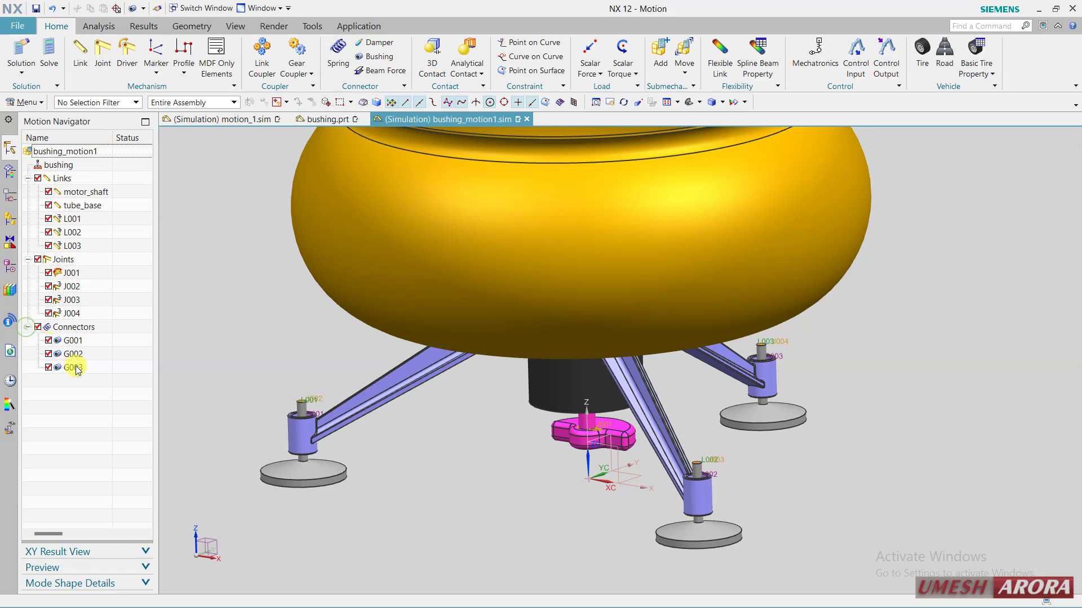
pyautogui.scroll(-2, 838, 410)
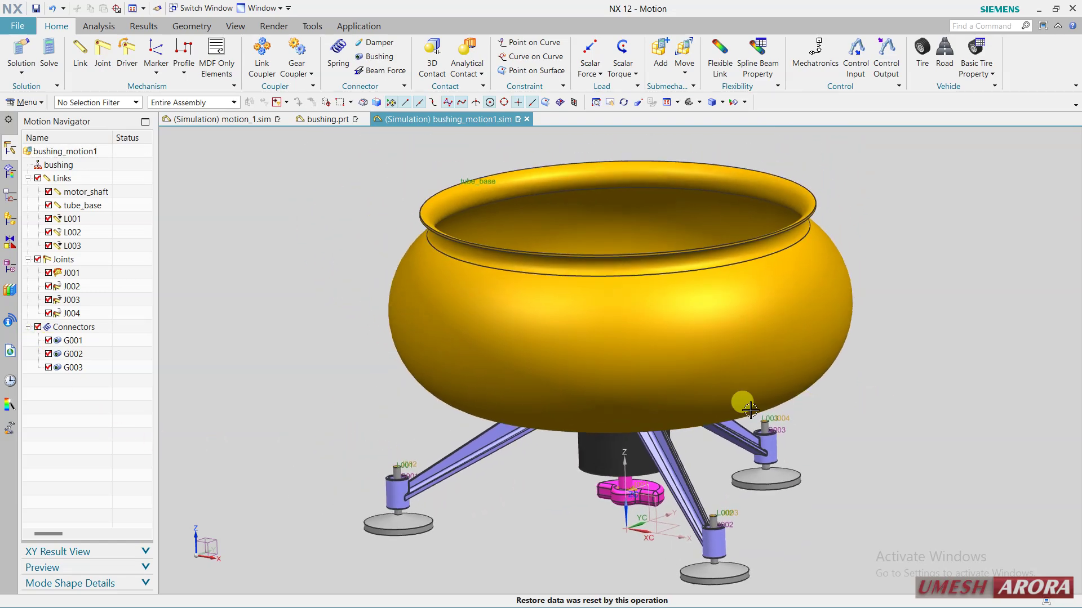
pyautogui.click(21, 52)
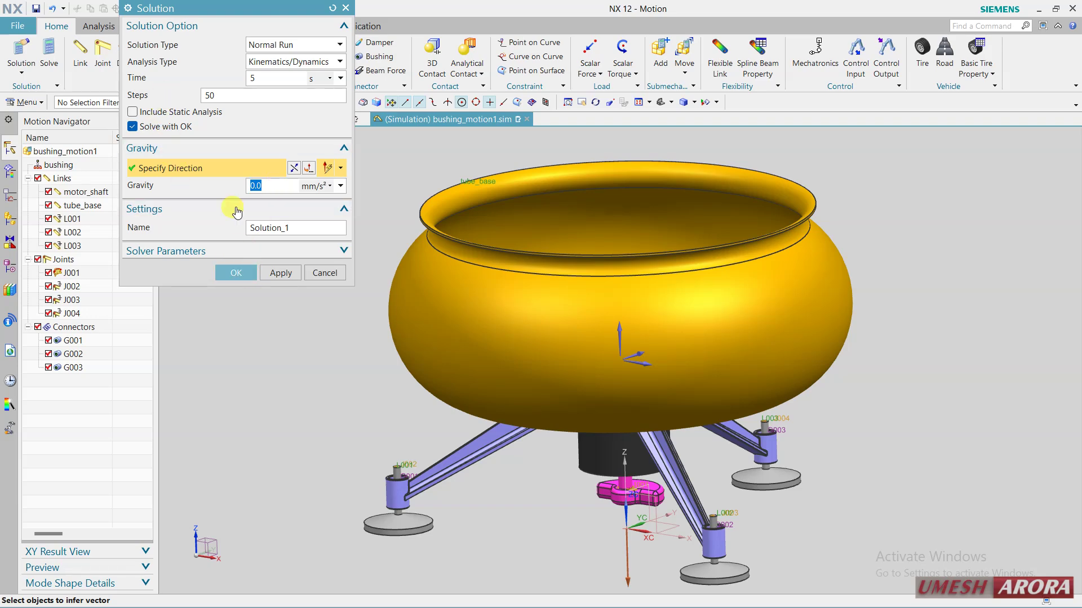
pyautogui.click(237, 272)
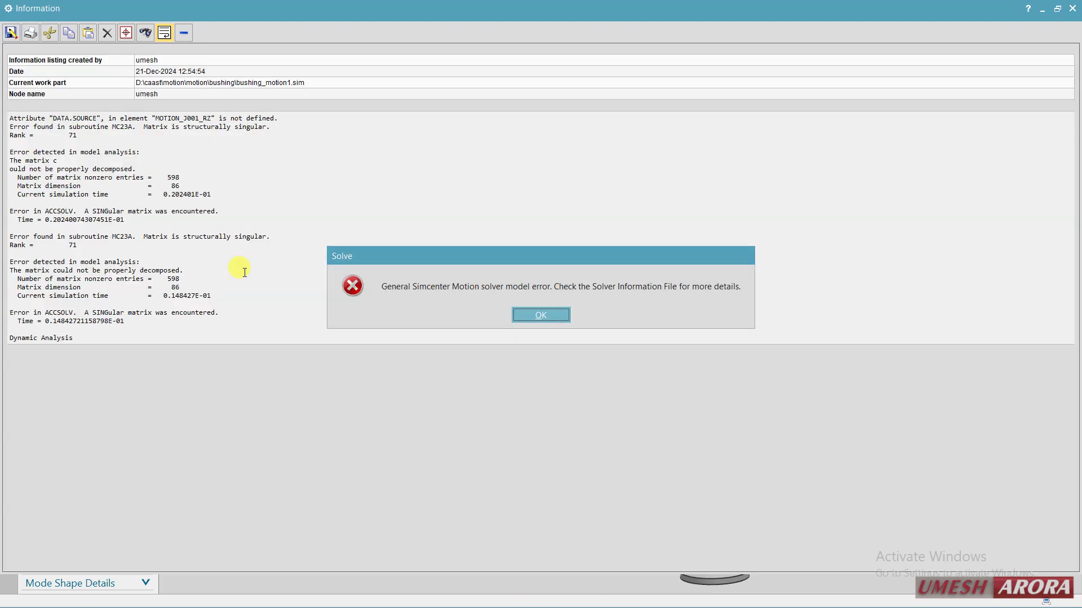
# Step: Acknowledge the singular-matrix solve error and close the Information log
pyautogui.click(540, 317)
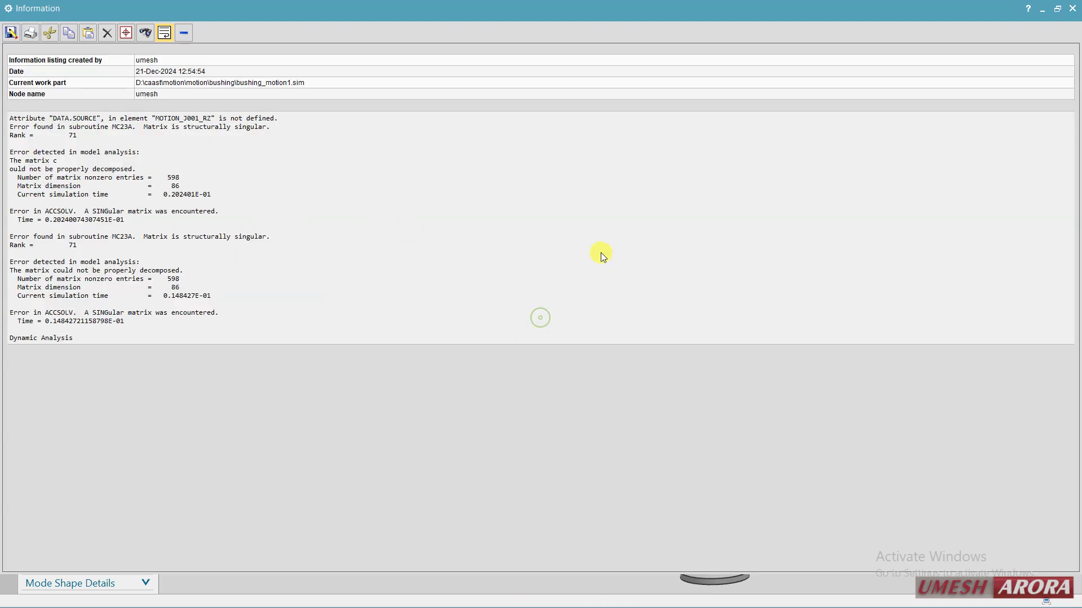
pyautogui.click(1072, 8)
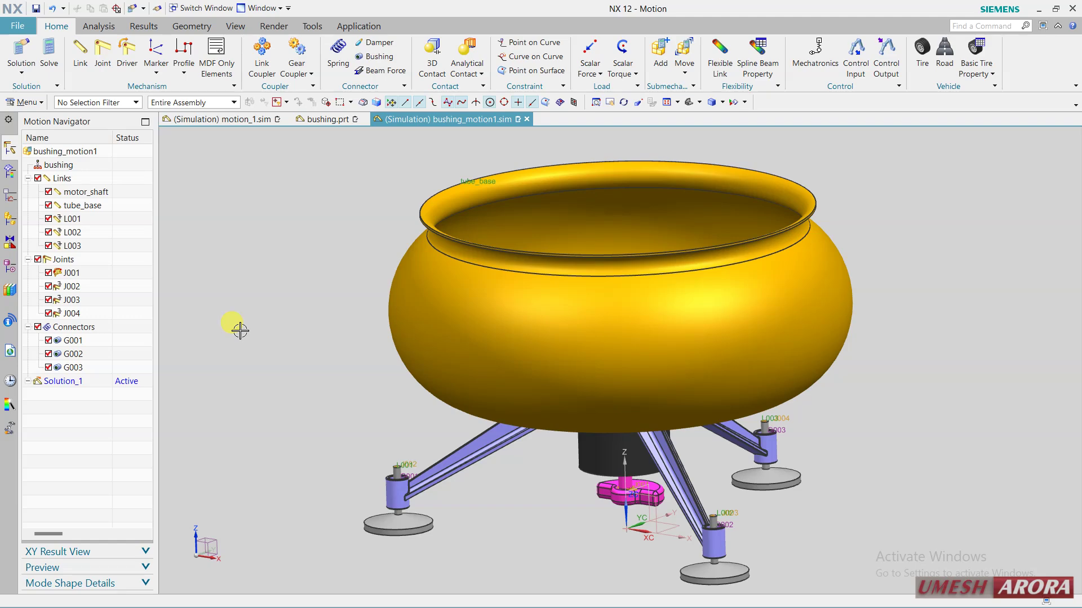
# Step: Edit the tube_base link to include the cylinder beneath the tub as its third body
pyautogui.moveTo(240, 331); pyautogui.dragTo(306, 307, button='middle')
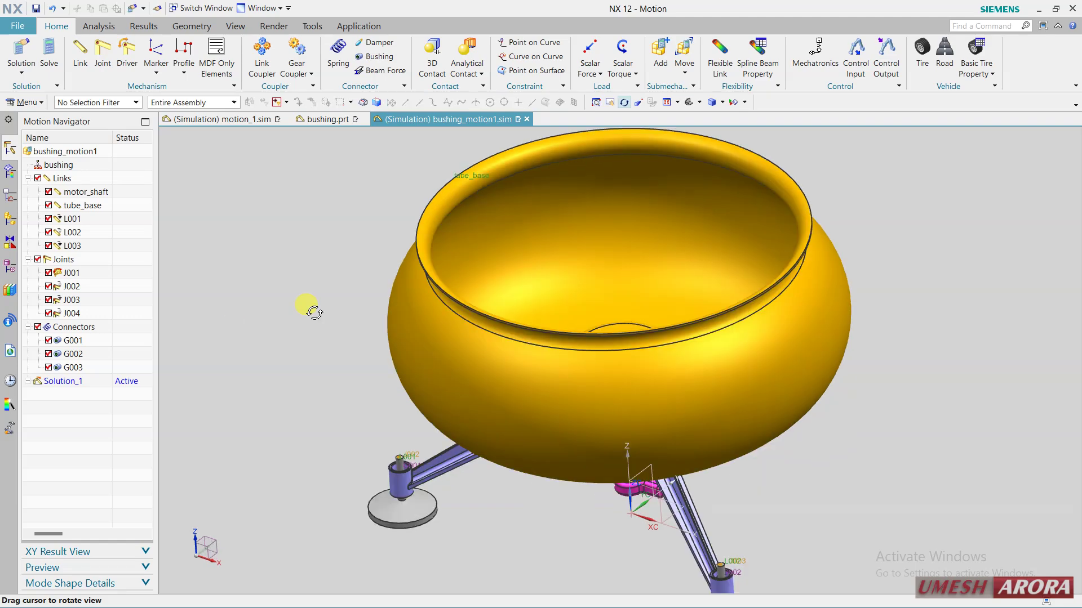
pyautogui.doubleClick(86, 206)
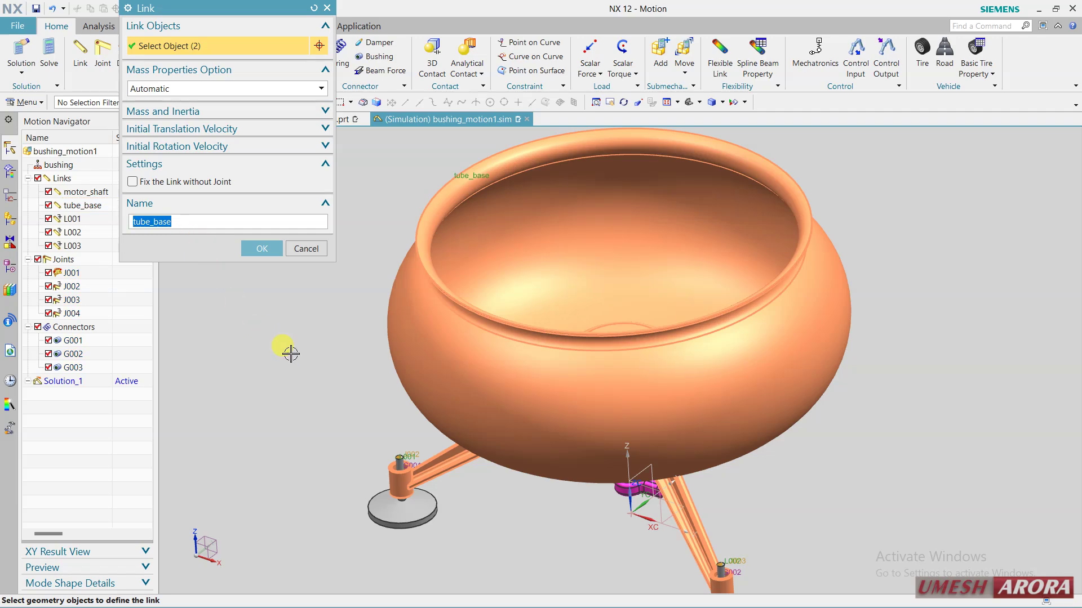
pyautogui.moveTo(291, 353); pyautogui.dragTo(326, 329, button='middle')
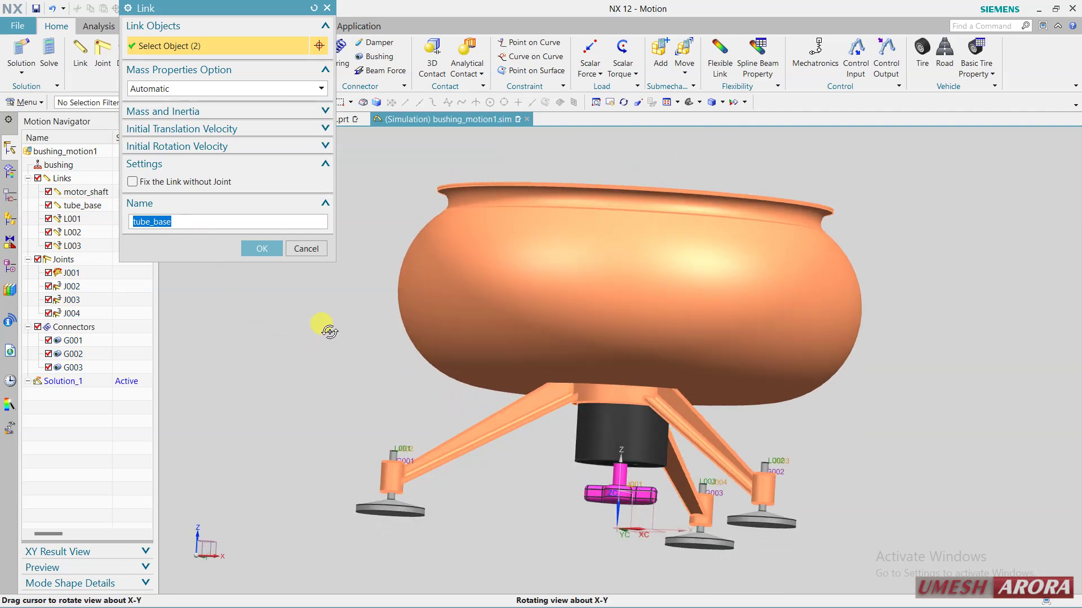
pyautogui.click(612, 430)
pyautogui.click(262, 248)
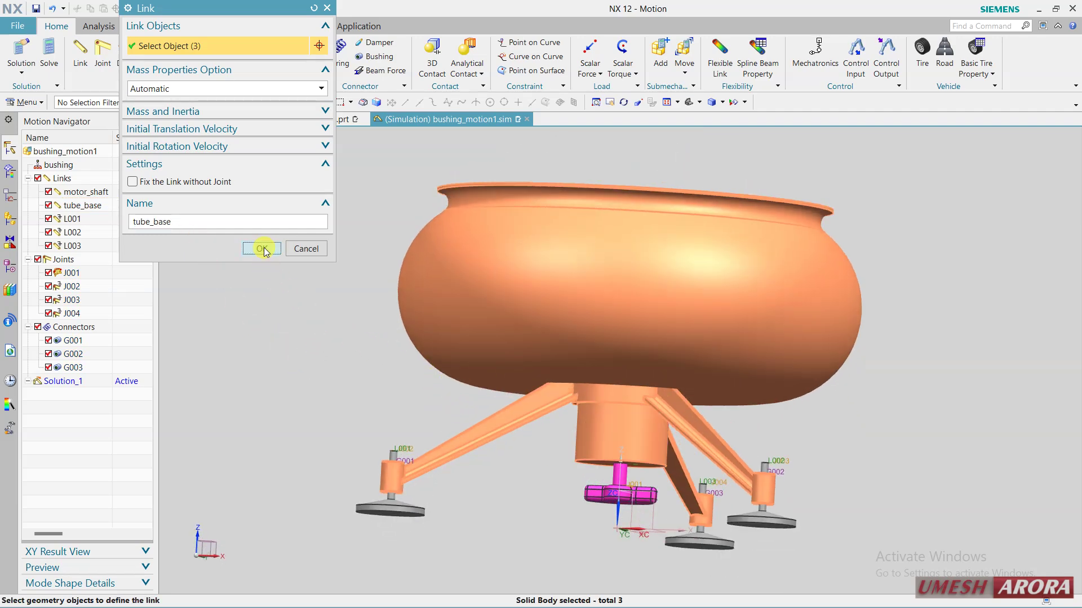
pyautogui.moveTo(334, 279); pyautogui.dragTo(341, 245, button='middle')
# Step: Let Solution_1 solve to 100%, close the log, and expand Connectors to show G001–G003
pyautogui.scroll(-2, 340, 245)
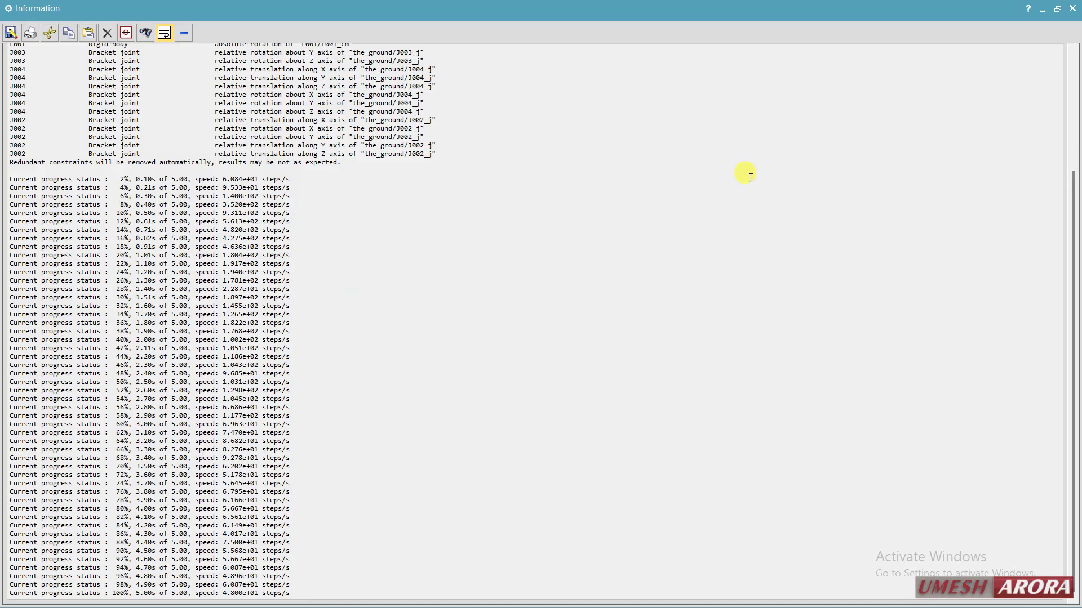
pyautogui.click(1072, 9)
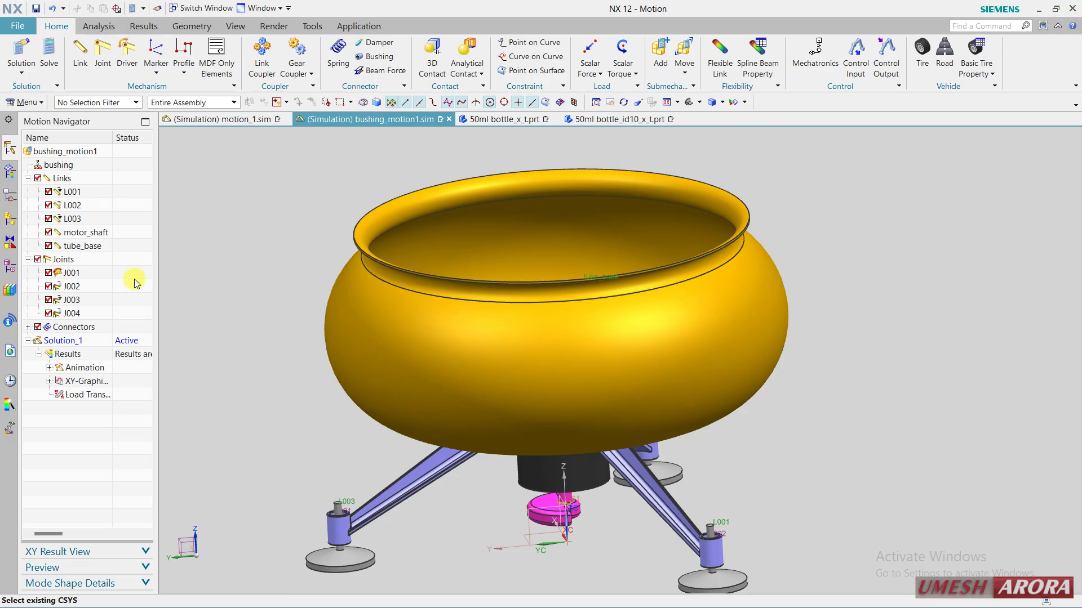
pyautogui.click(28, 326)
pyautogui.scroll(-2, 627, 379)
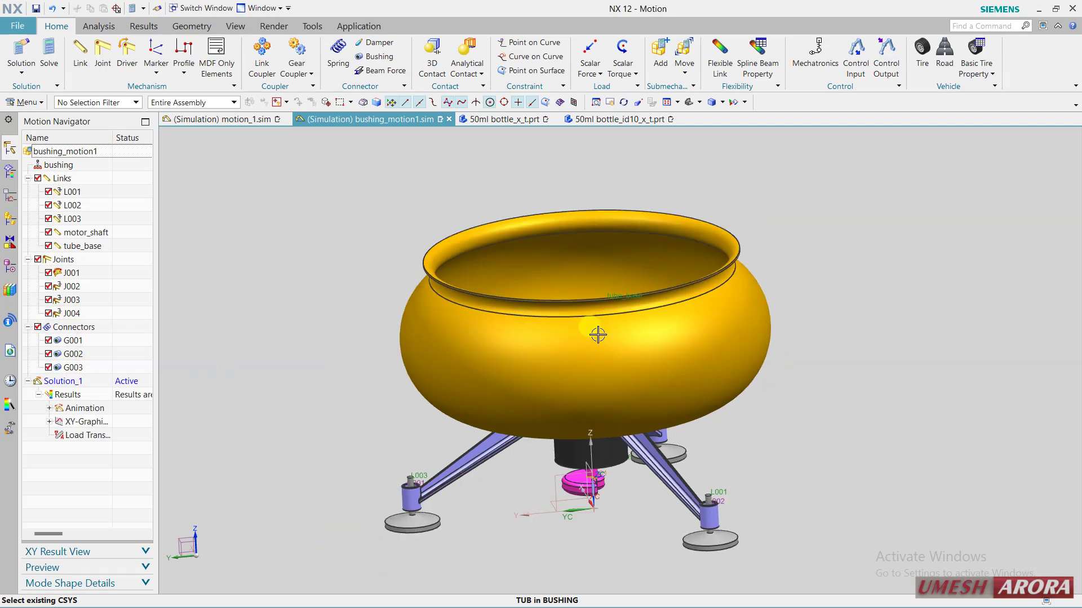
pyautogui.click(98, 26)
pyautogui.click(152, 47)
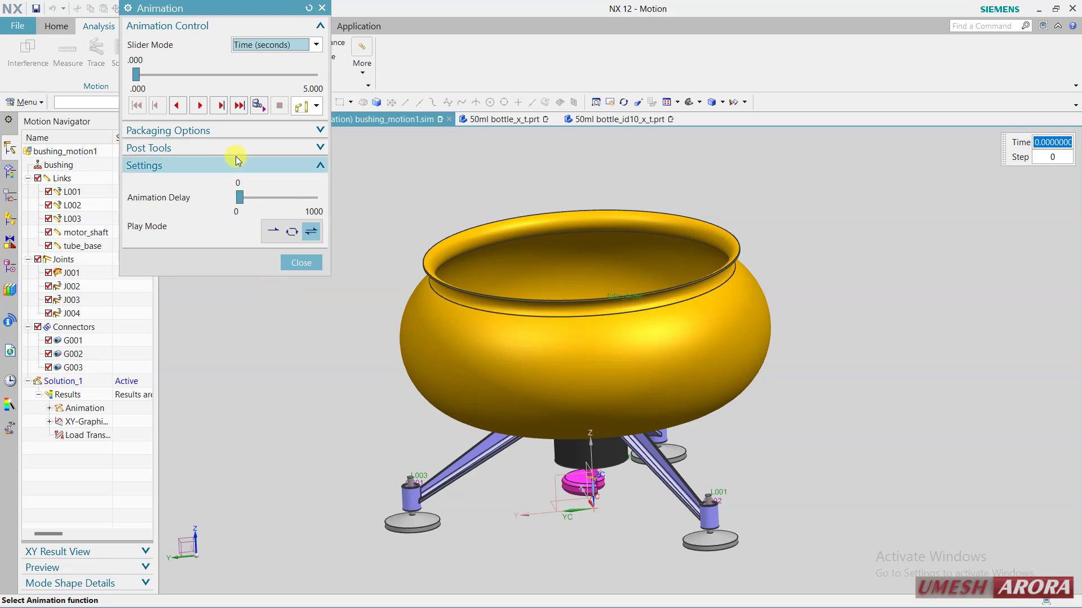
pyautogui.click(198, 106)
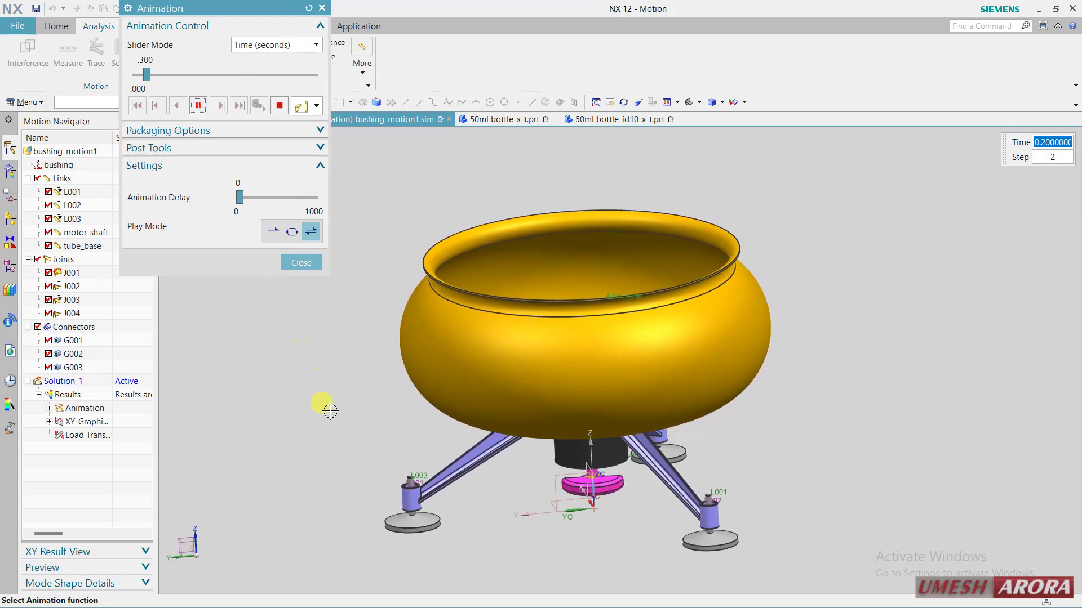
pyautogui.click(273, 230)
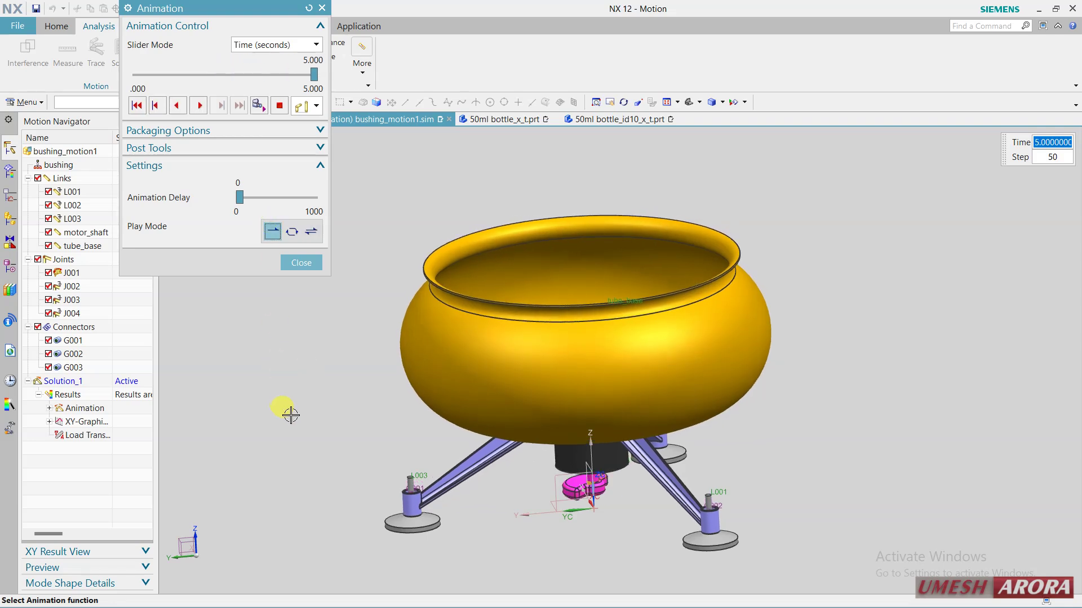
pyautogui.moveTo(285, 413)
pyautogui.mouseDown(button='middle')
pyautogui.moveTo(313, 413)
pyautogui.moveTo(297, 404)
pyautogui.mouseUp(button='middle')
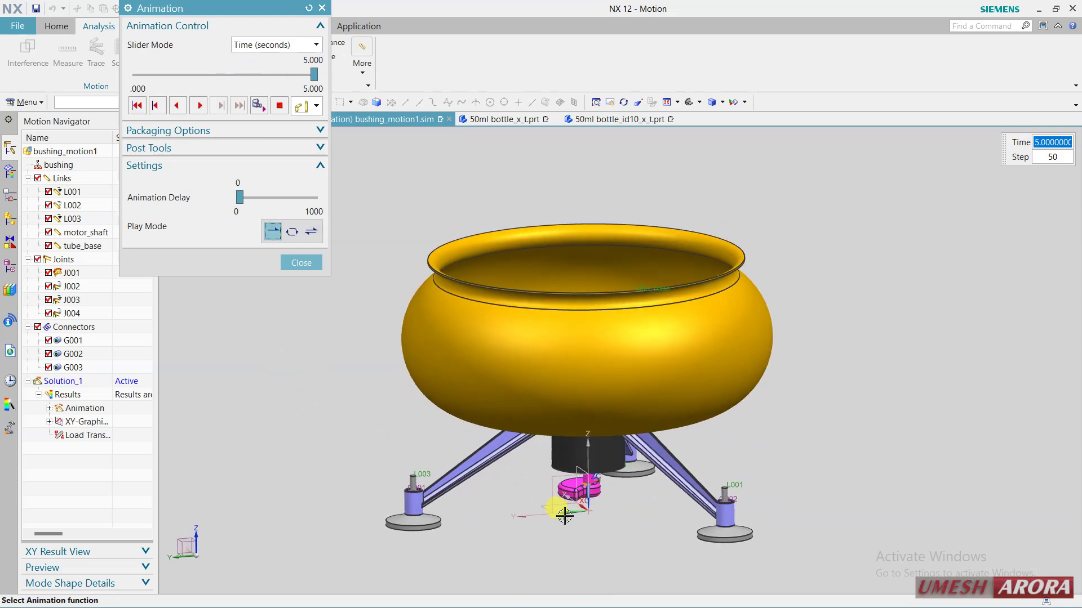
pyautogui.scroll(2, 326, 311)
pyautogui.scroll(-2, 311, 327)
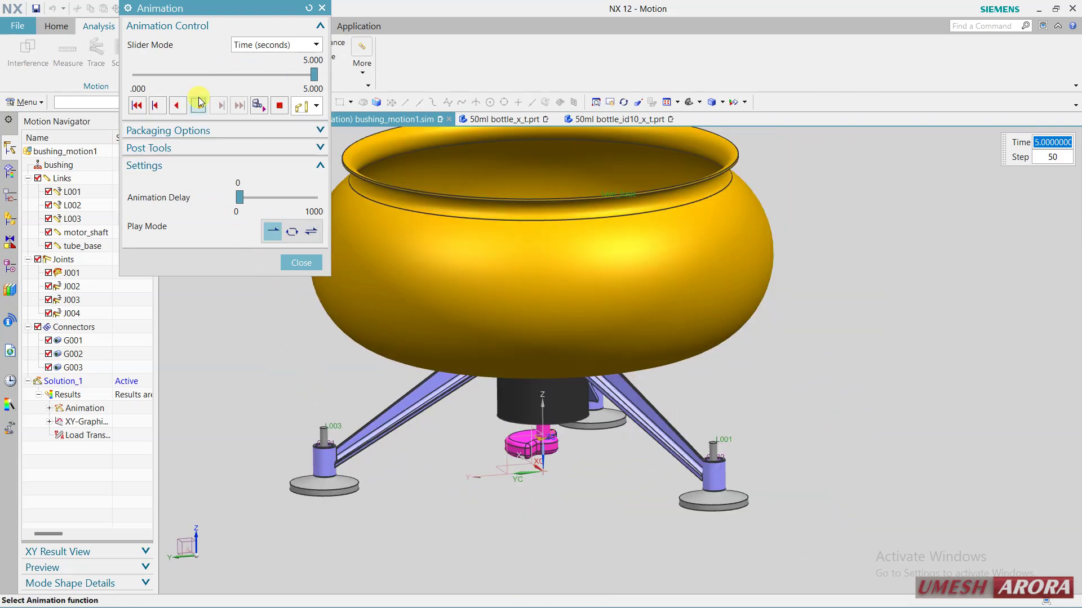
pyautogui.click(199, 106)
pyautogui.click(278, 231)
pyautogui.click(292, 232)
pyautogui.click(200, 106)
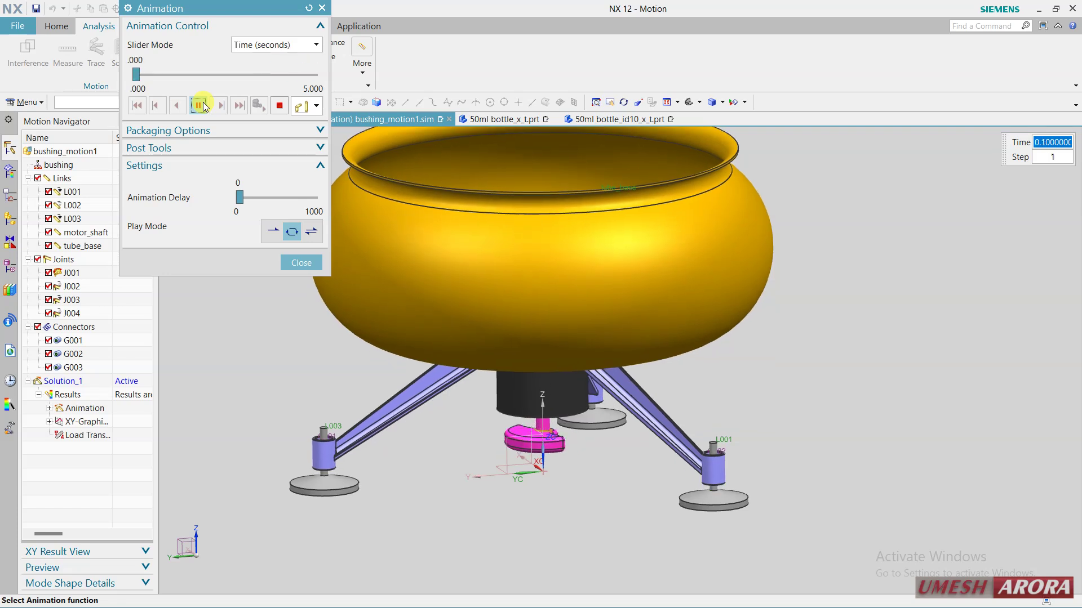
pyautogui.click(280, 103)
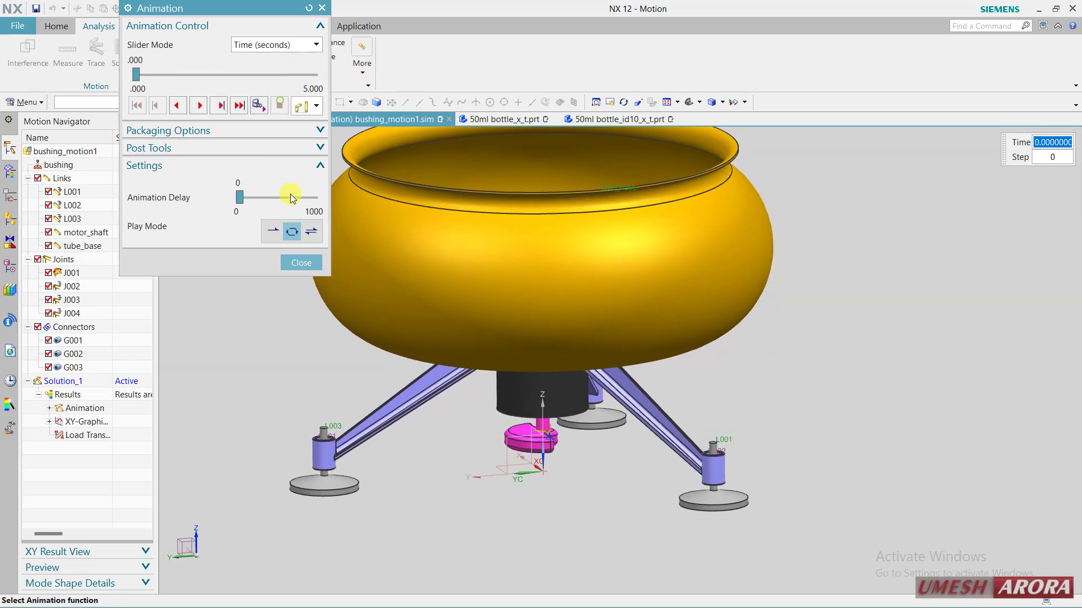
pyautogui.click(301, 262)
pyautogui.click(71, 273)
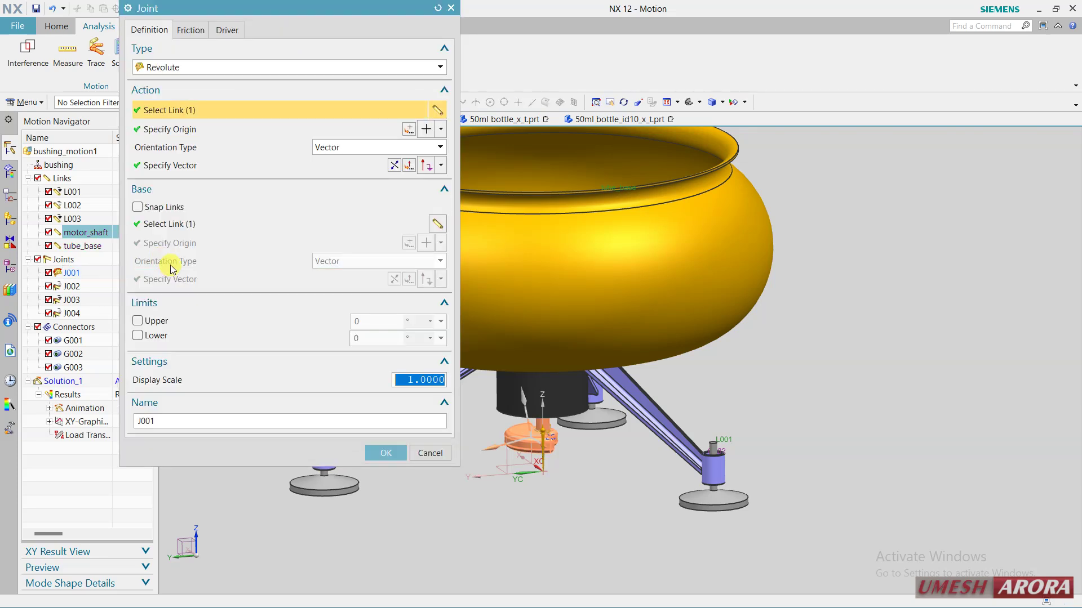
# Step: Give J001 a polynomial driver with 8000 °/s² acceleration and re-solve Solution_1
pyautogui.click(227, 31)
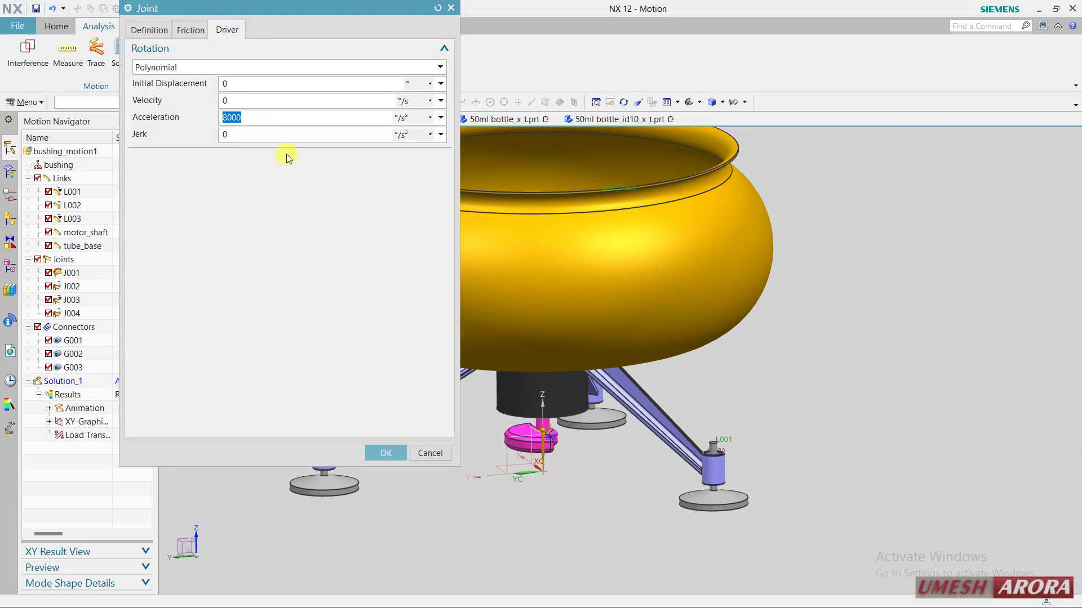
pyautogui.click(385, 454)
pyautogui.click(118, 52)
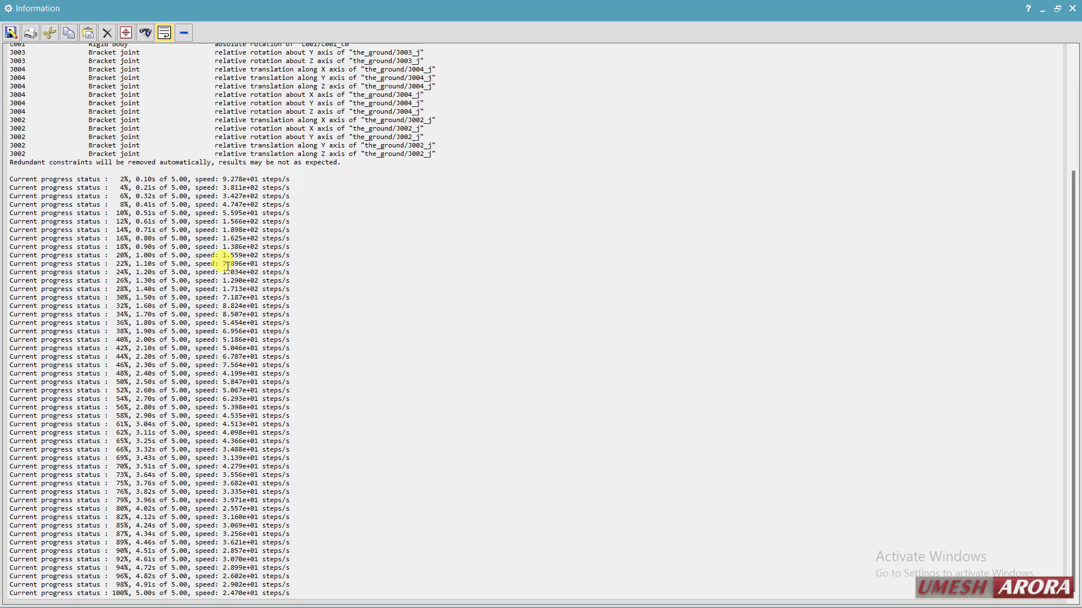
# Step: Close the solver log and play the animation in Ping-Pong mode, then stop and close it
pyautogui.click(1072, 10)
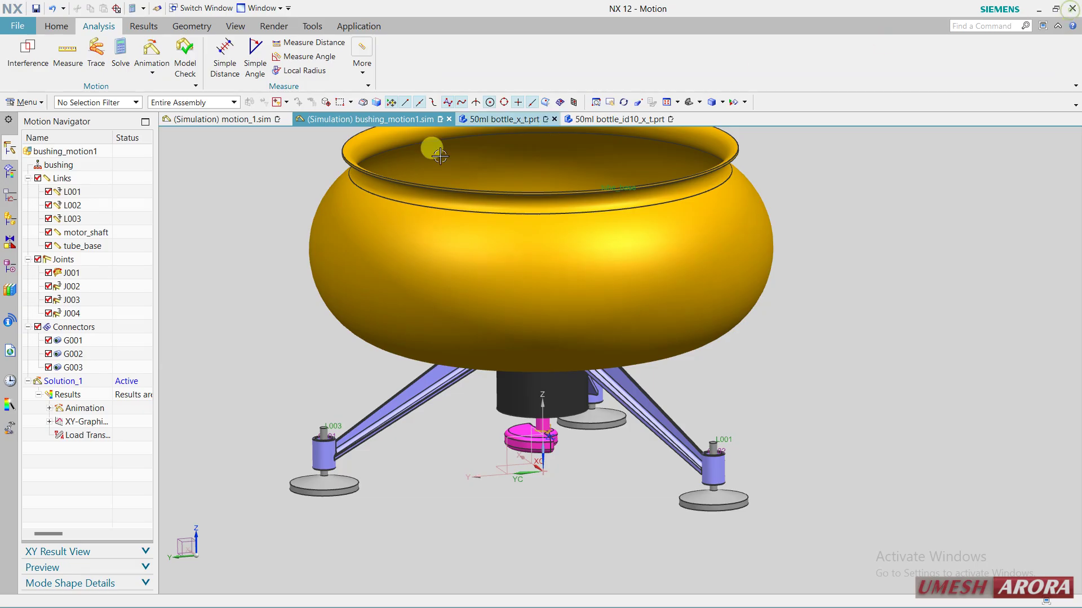
pyautogui.click(151, 48)
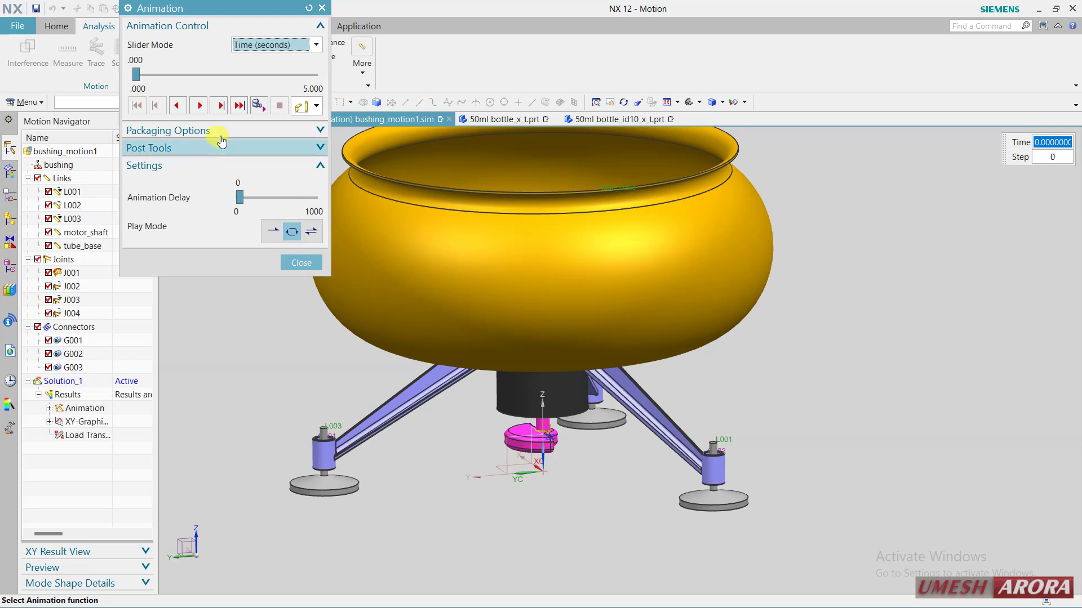
pyautogui.click(200, 106)
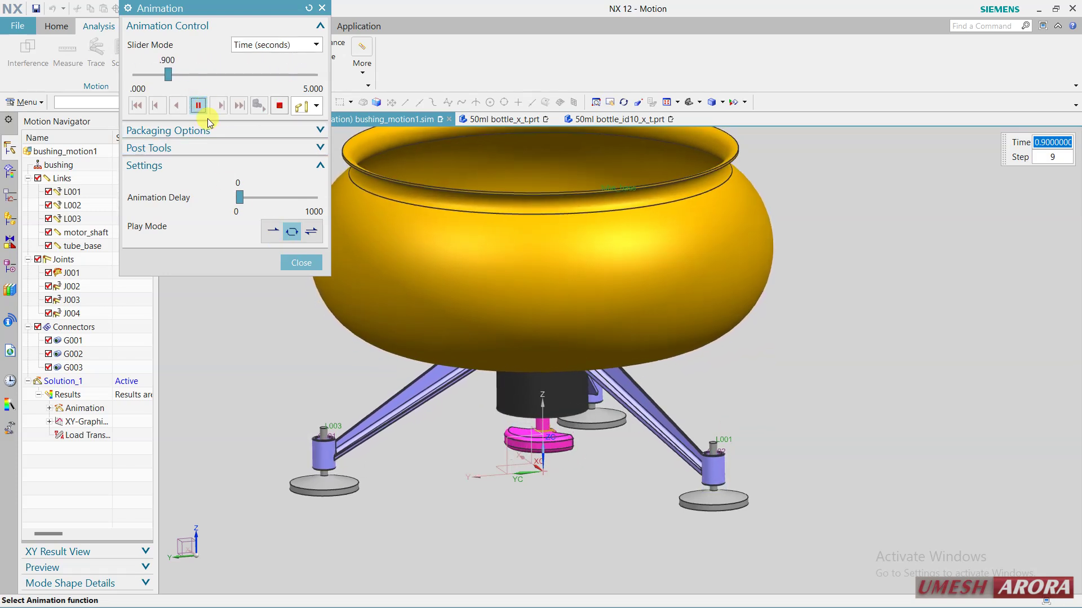
pyautogui.click(311, 232)
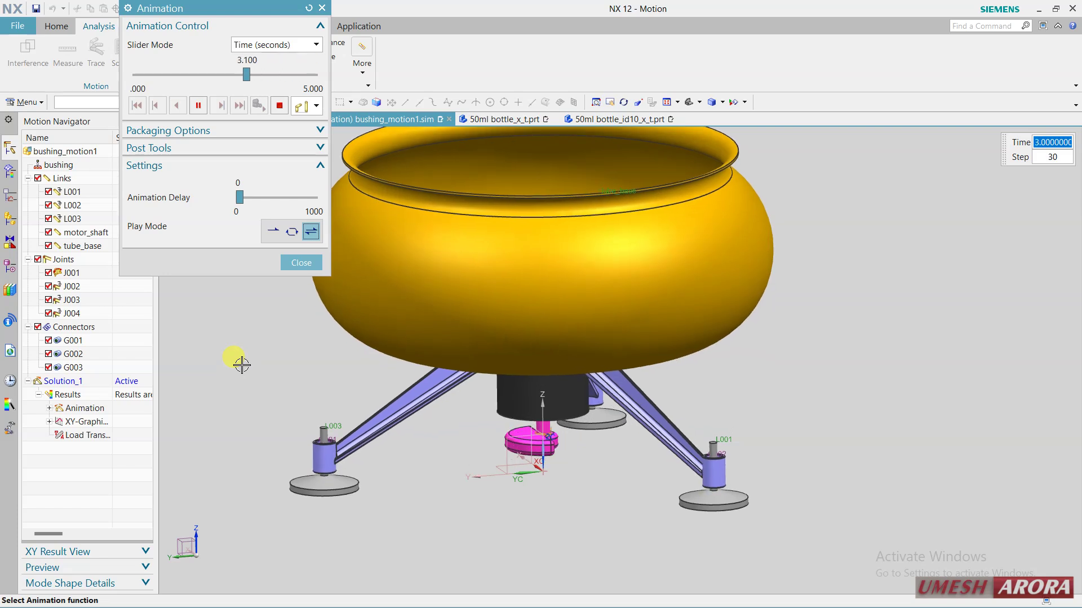
pyautogui.click(279, 105)
pyautogui.click(293, 263)
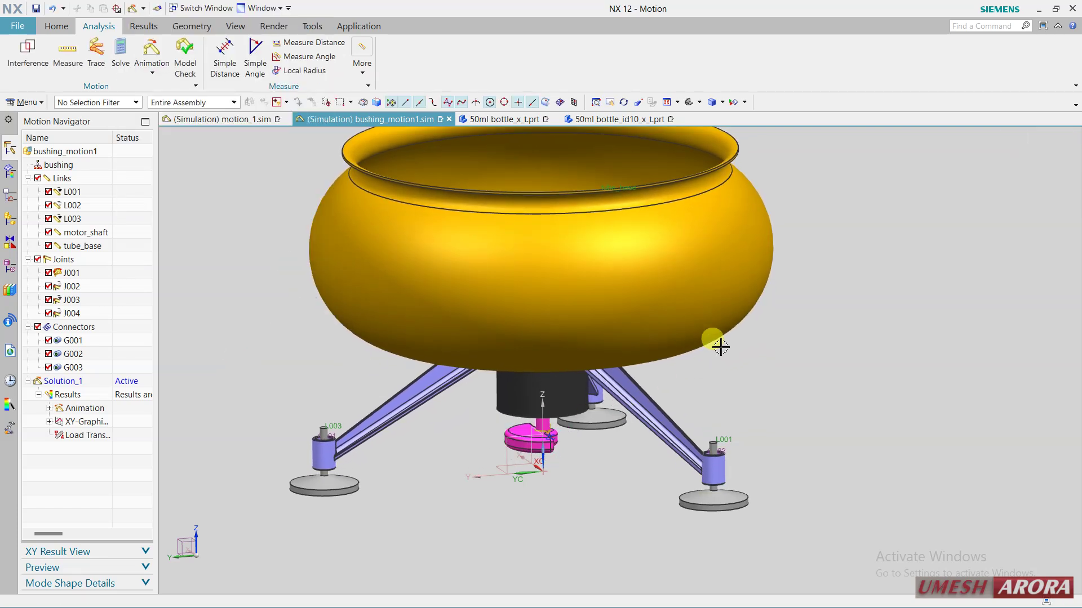